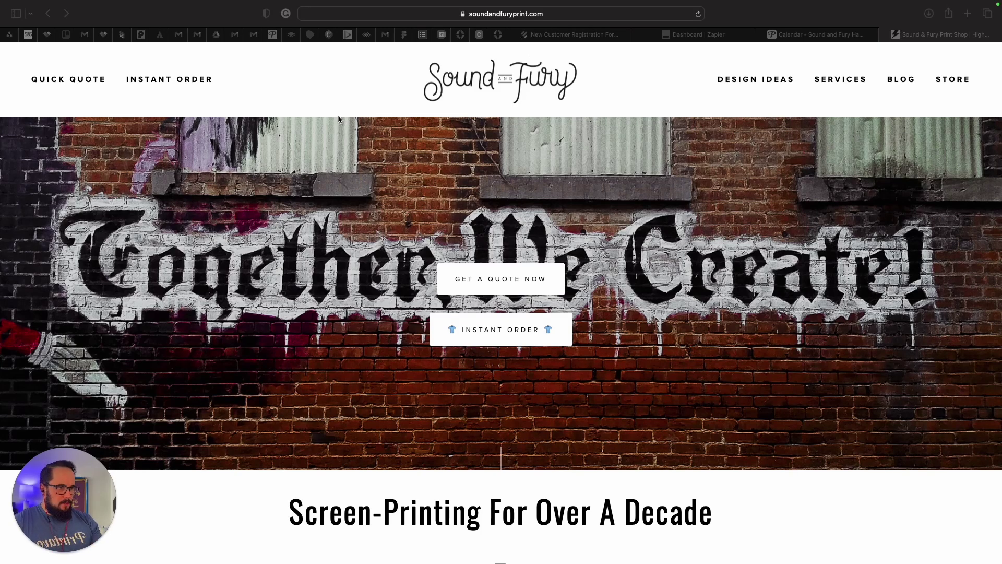
# Open the Sound and Fury 'Get a Quote Now' request form in Safari.
pyautogui.click(322, 102)
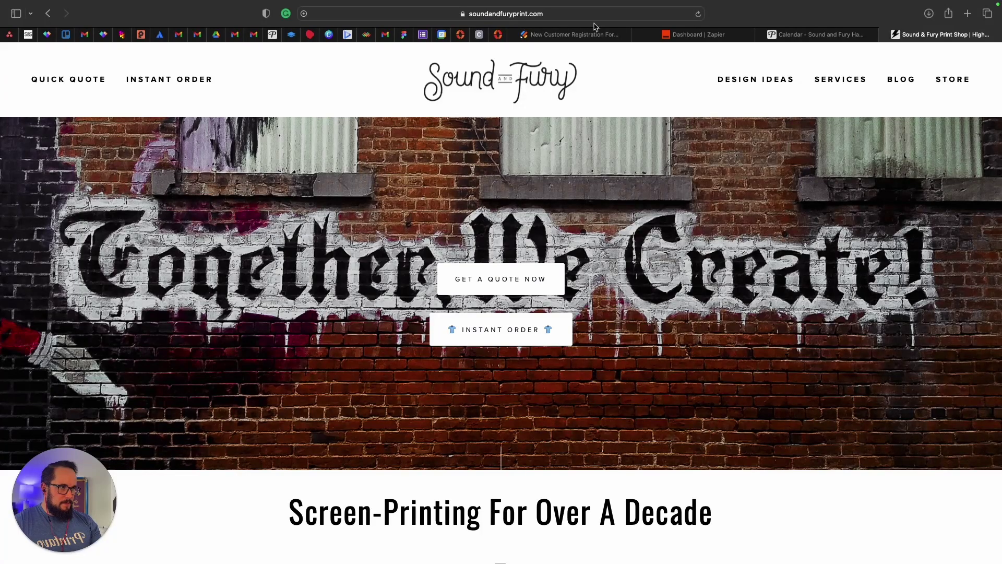
pyautogui.scroll(-7, 553, 233)
pyautogui.scroll(-4, 552, 232)
pyautogui.scroll(11, 552, 233)
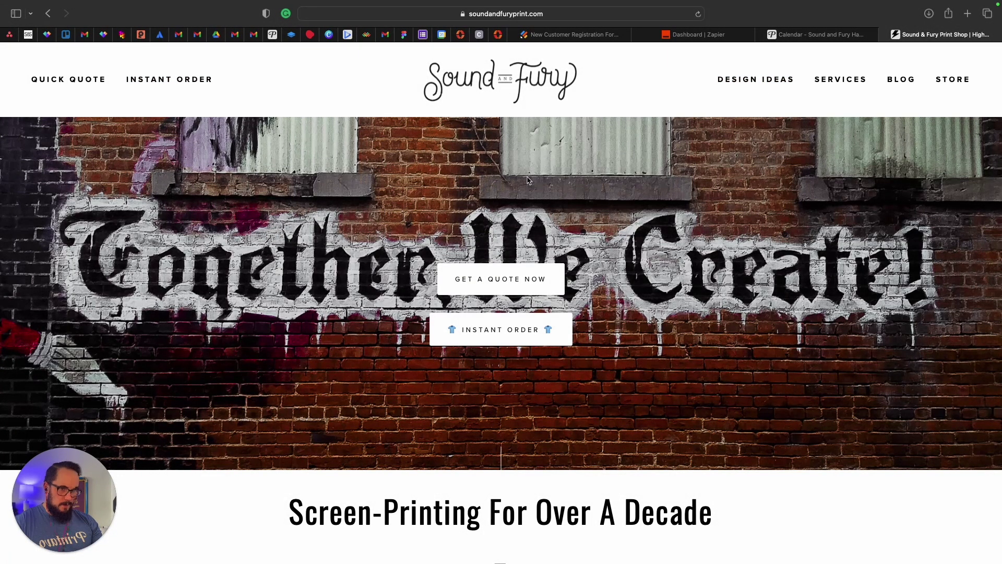
pyautogui.click(472, 281)
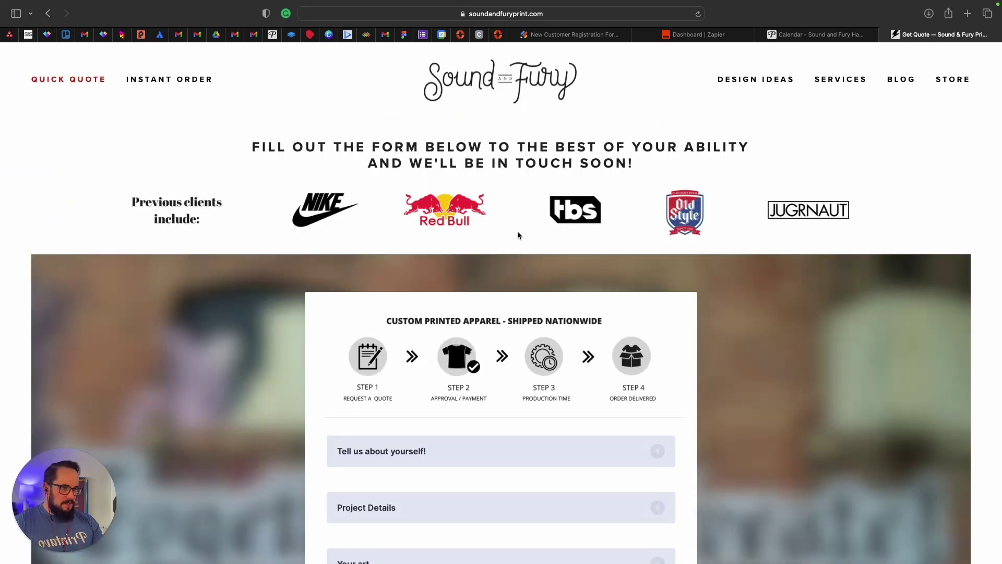
pyautogui.scroll(-5, 480, 182)
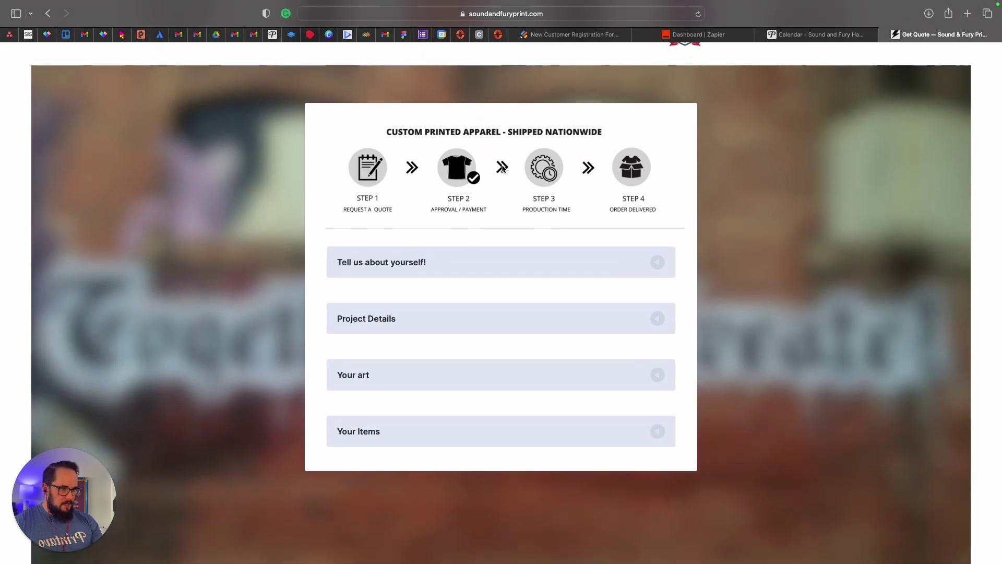
pyautogui.scroll(5, 451, 242)
pyautogui.scroll(-3, 443, 306)
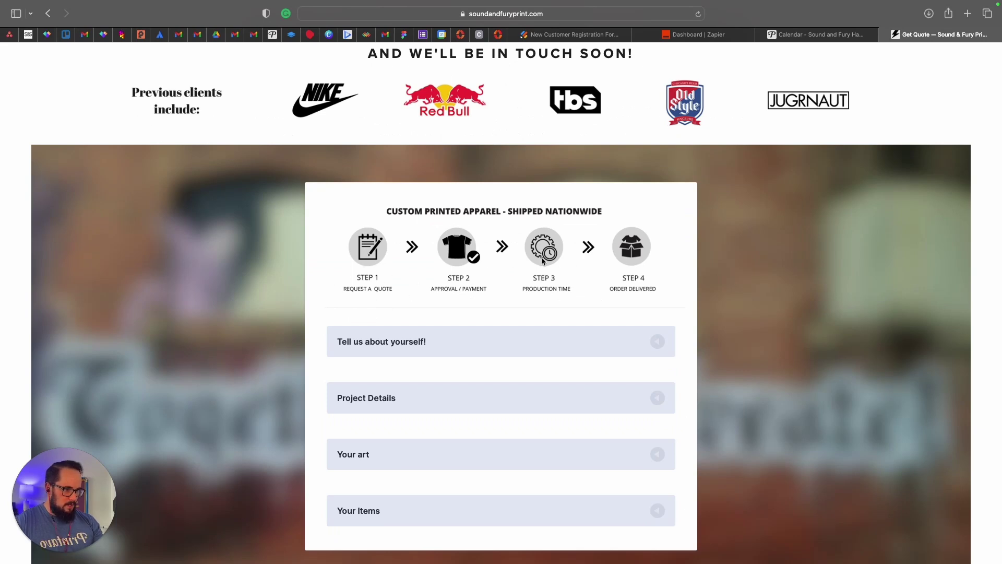
pyautogui.scroll(-2, 623, 323)
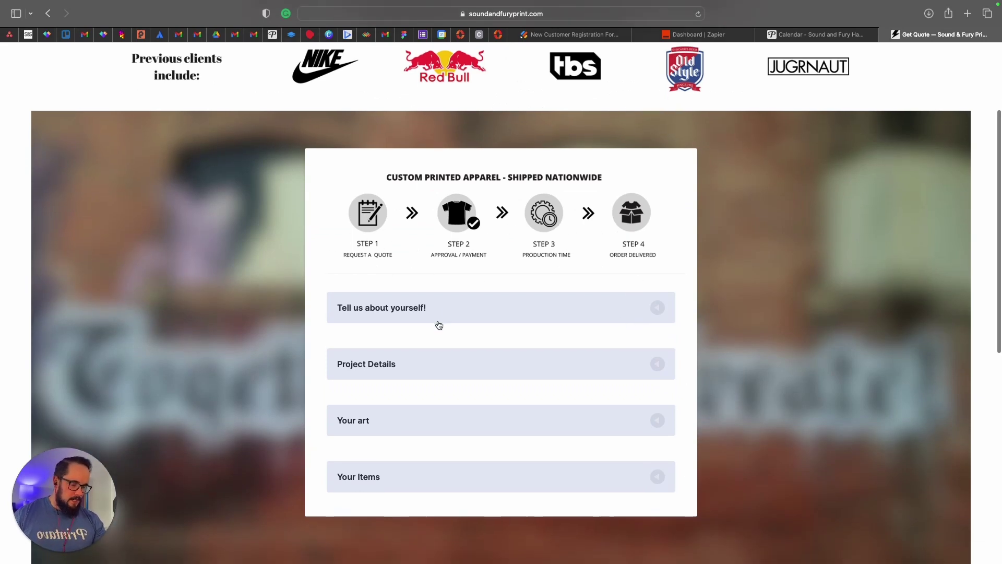
pyautogui.scroll(-1, 417, 308)
# Expand the 'Tell us about yourself!' section and select the First Name field.
pyautogui.click(404, 289)
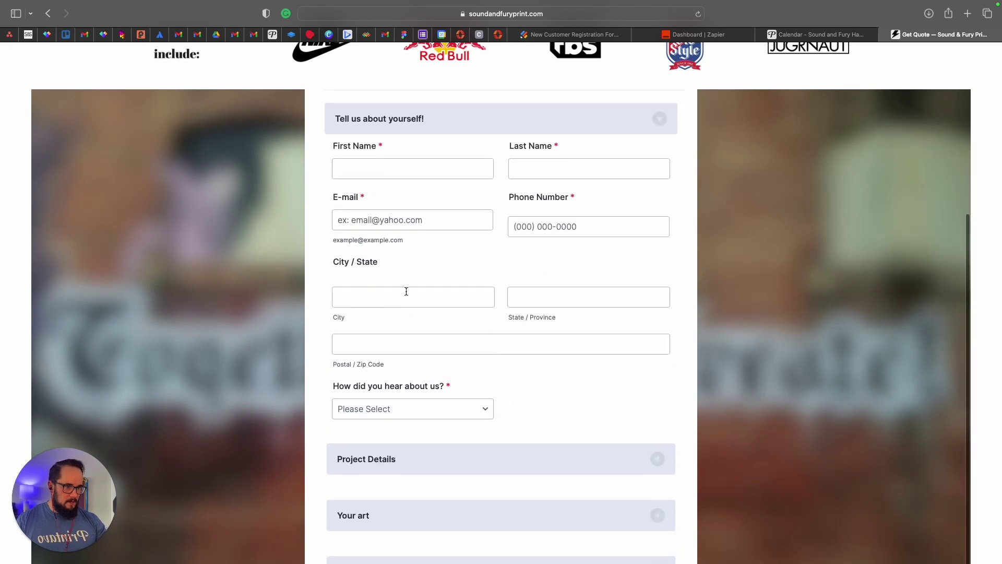
pyautogui.click(401, 168)
pyautogui.scroll(1, 401, 162)
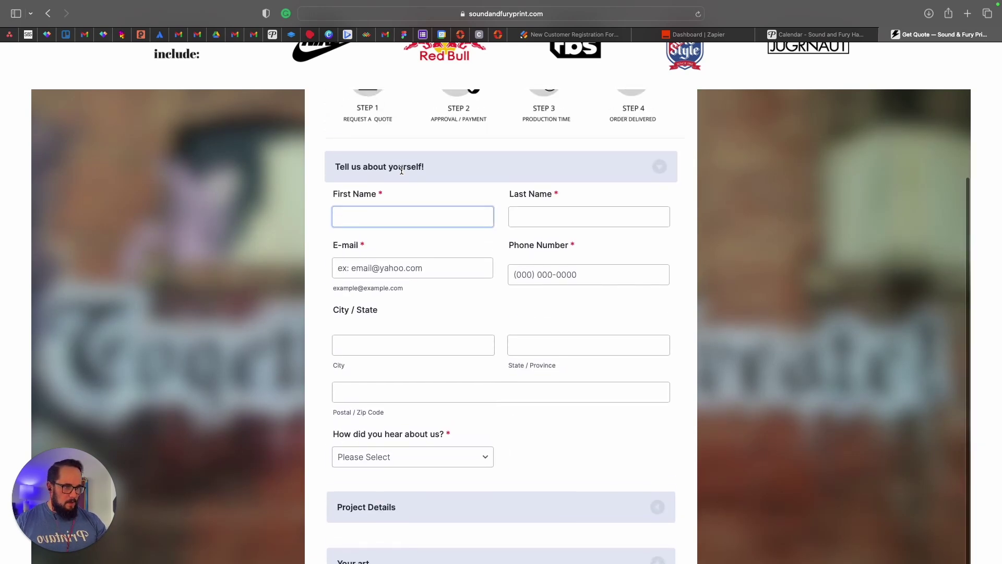
pyautogui.click(538, 36)
# Go to Jotform's My Forms list and select the 'Get a quote' form.
pyautogui.click(54, 55)
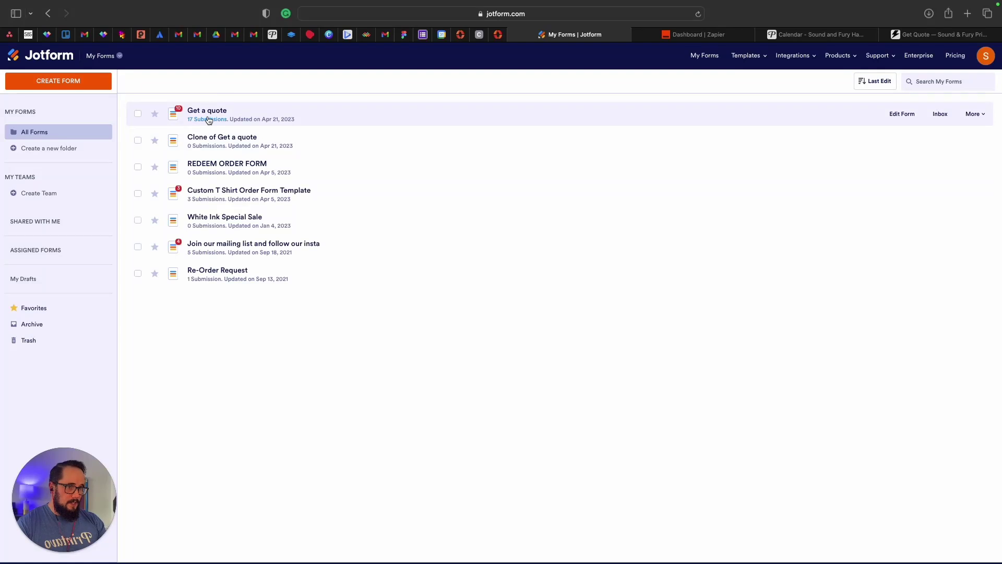
pyautogui.click(204, 114)
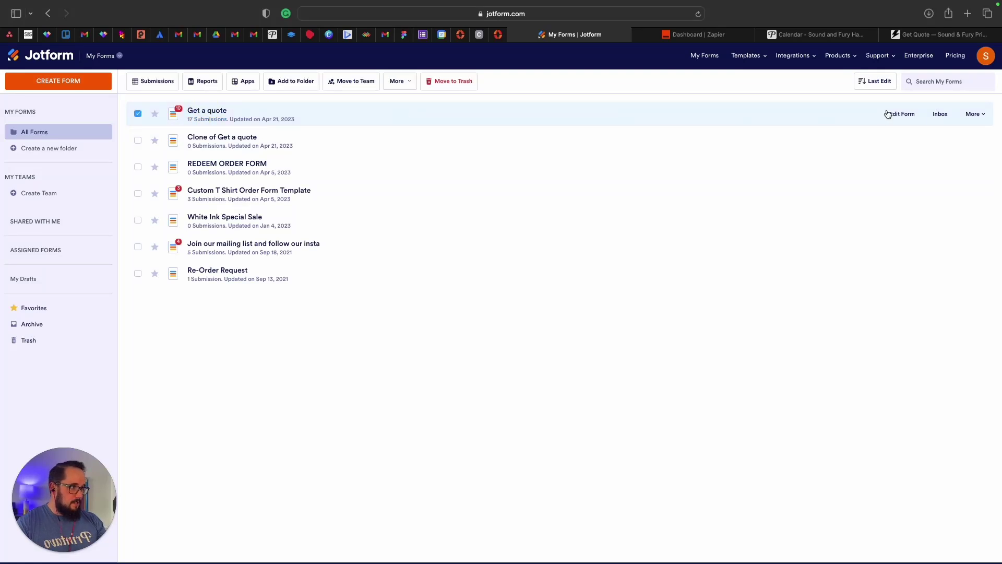
# Open 'Get a quote' in the Form Builder and show the Add Form Element list.
pyautogui.click(905, 114)
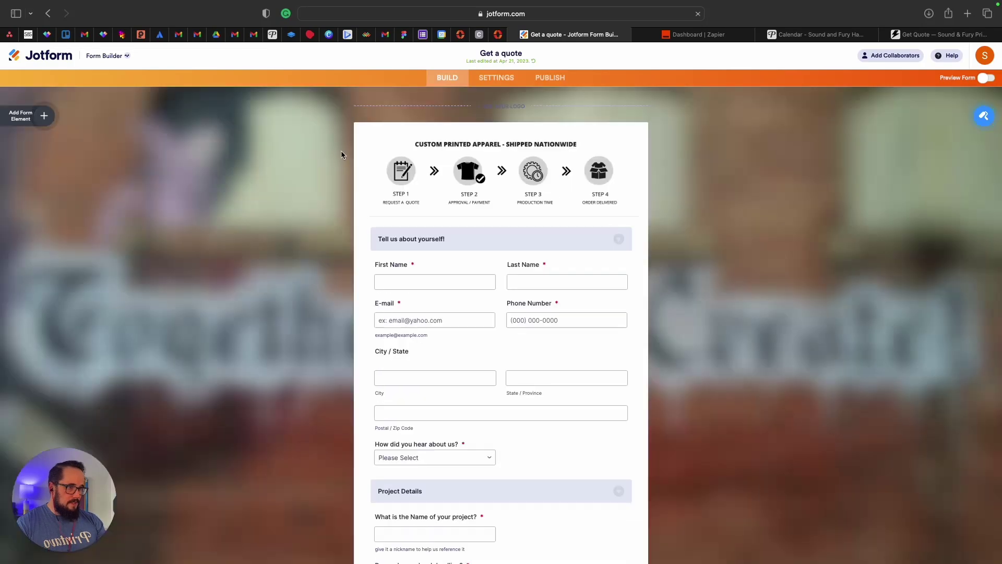
pyautogui.scroll(-1, 273, 225)
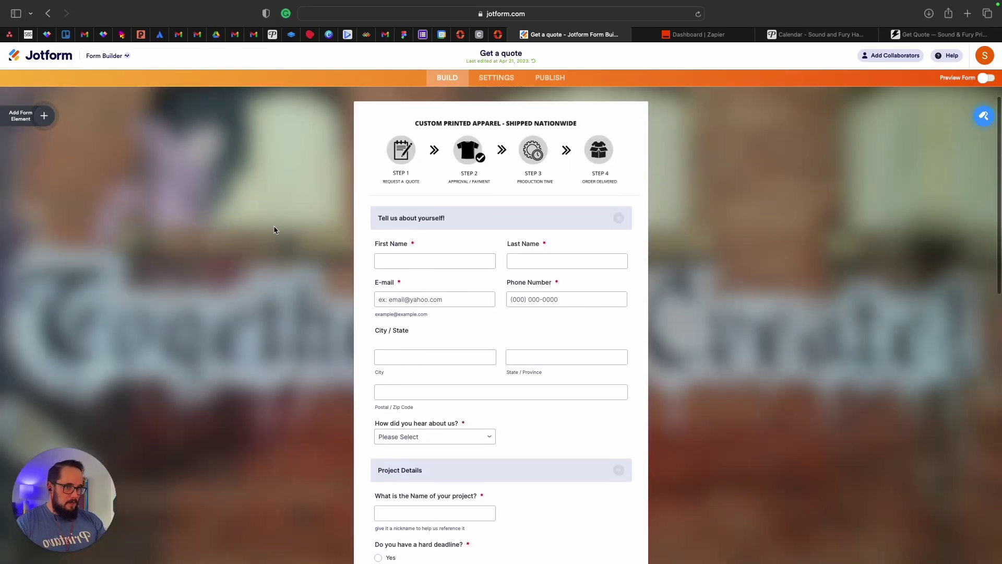
pyautogui.click(42, 116)
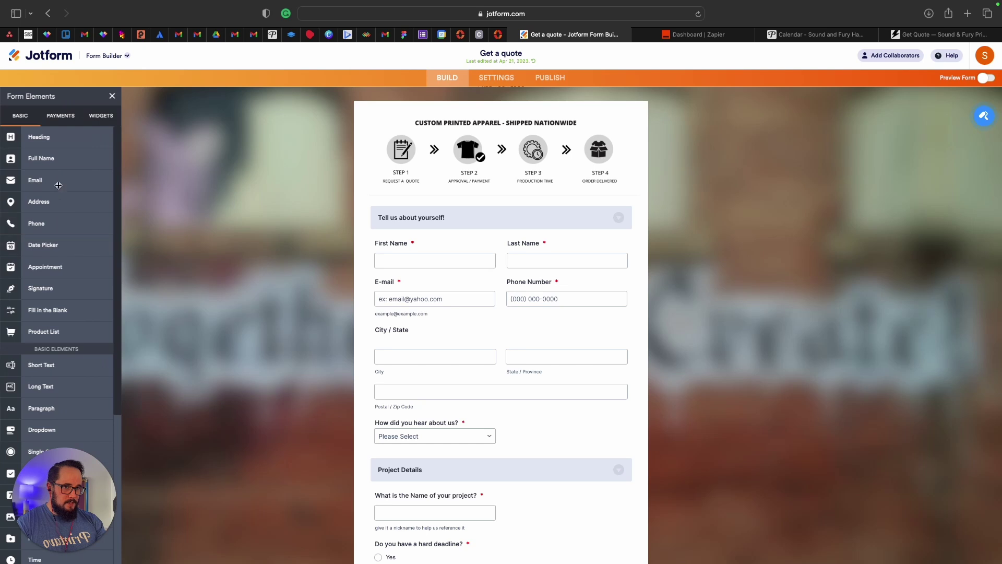
# Browse the Form Designer's Styles, Colors, Themes and Layout settings.
pyautogui.click(984, 116)
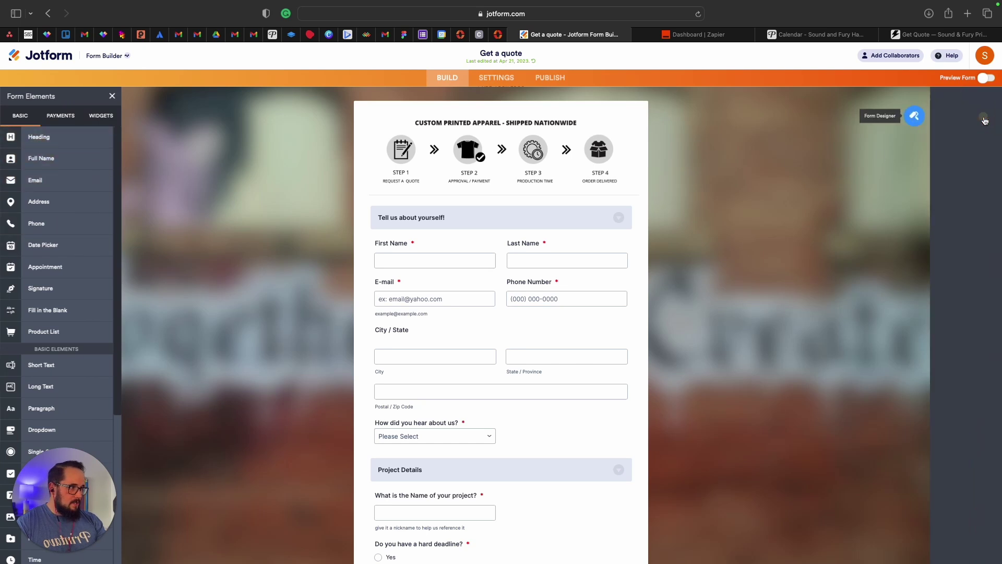
pyautogui.click(902, 116)
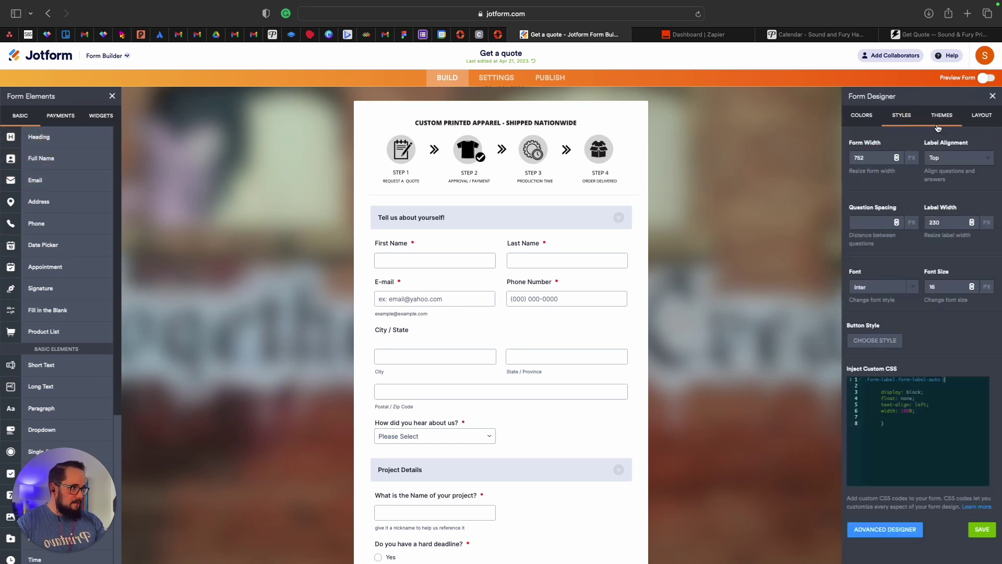
pyautogui.click(865, 117)
pyautogui.click(941, 116)
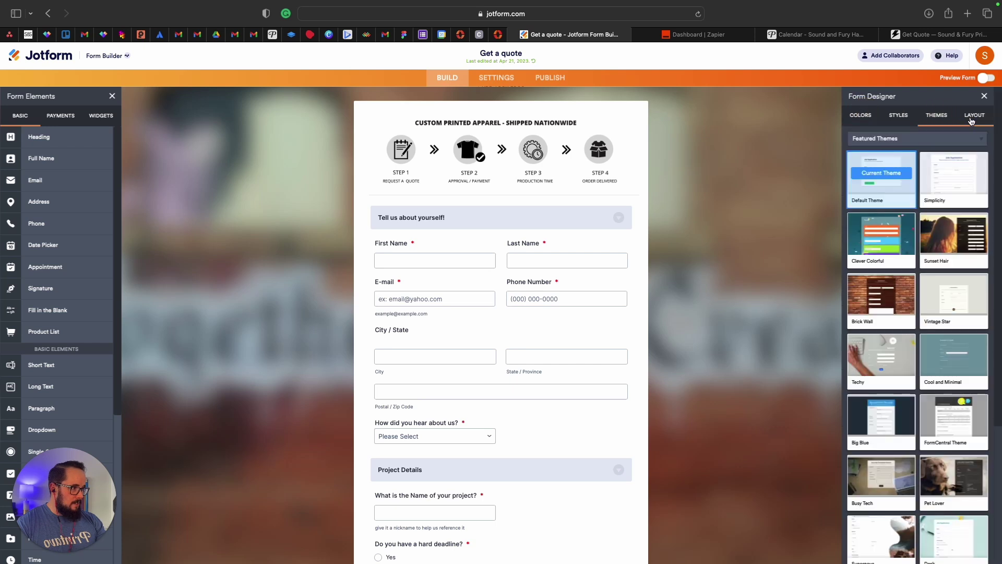
pyautogui.click(981, 115)
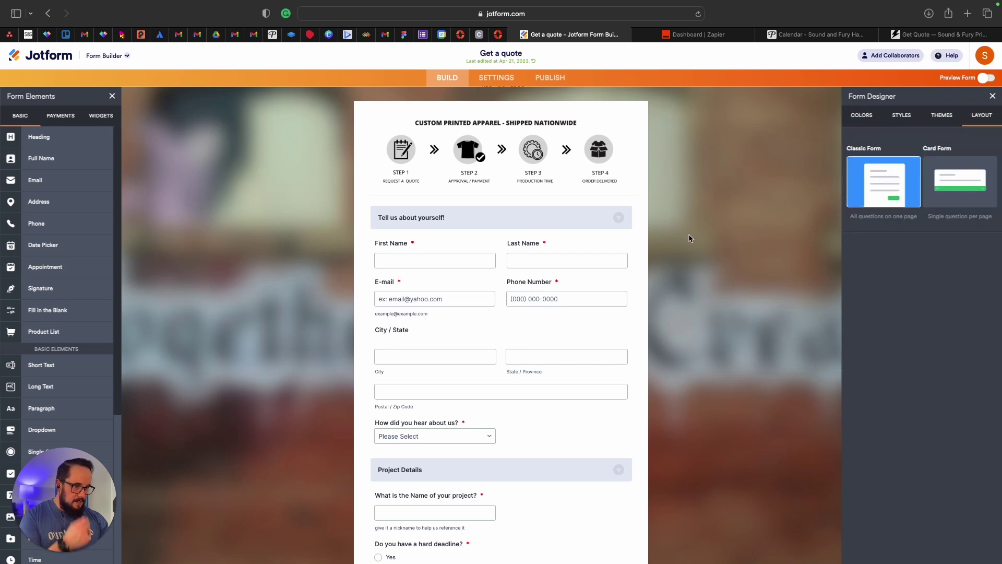
pyautogui.scroll(-3, 446, 258)
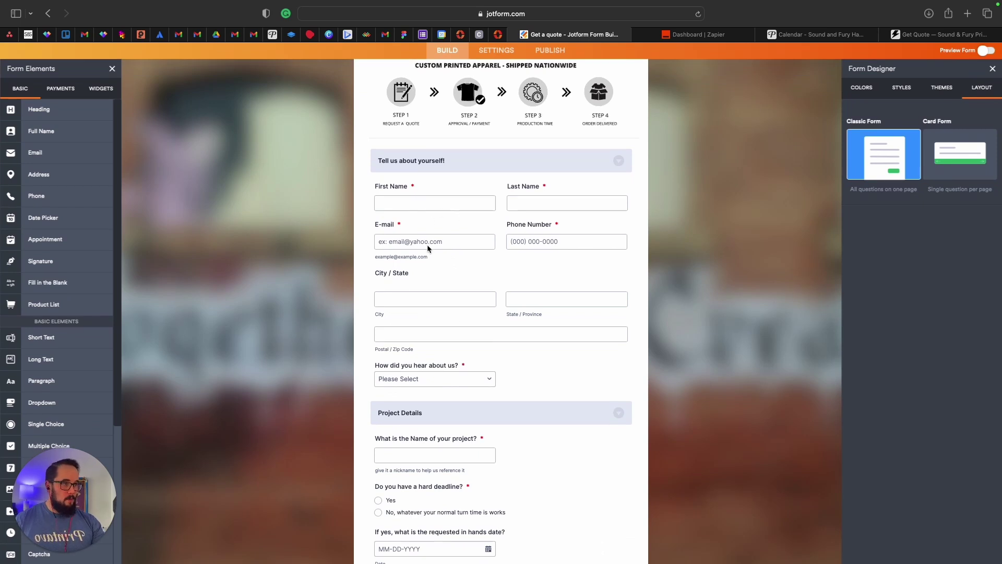
pyautogui.click(916, 36)
# Enter the contact's first name, last name, e-mail and phone number.
pyautogui.click(401, 219)
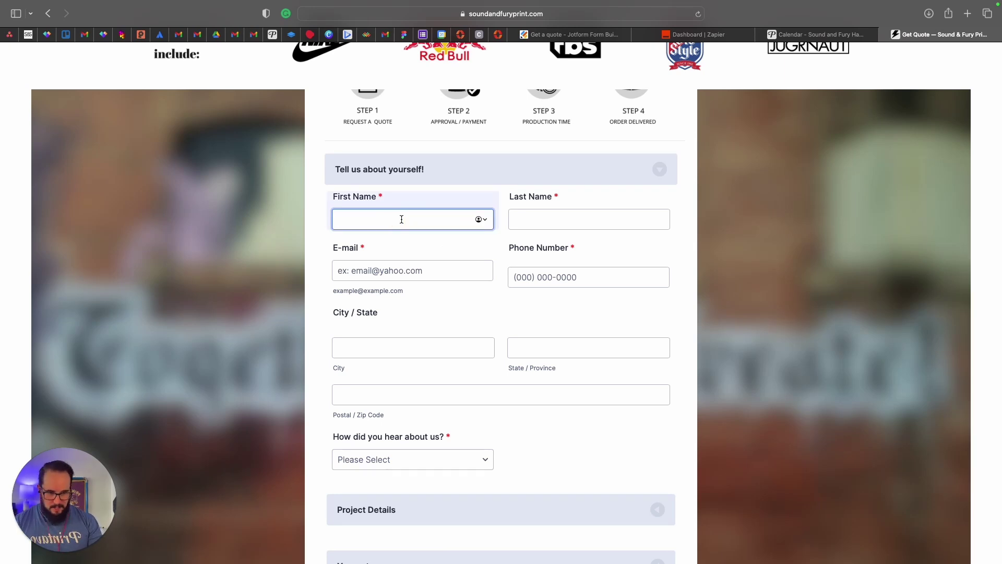
pyautogui.press('Tab')
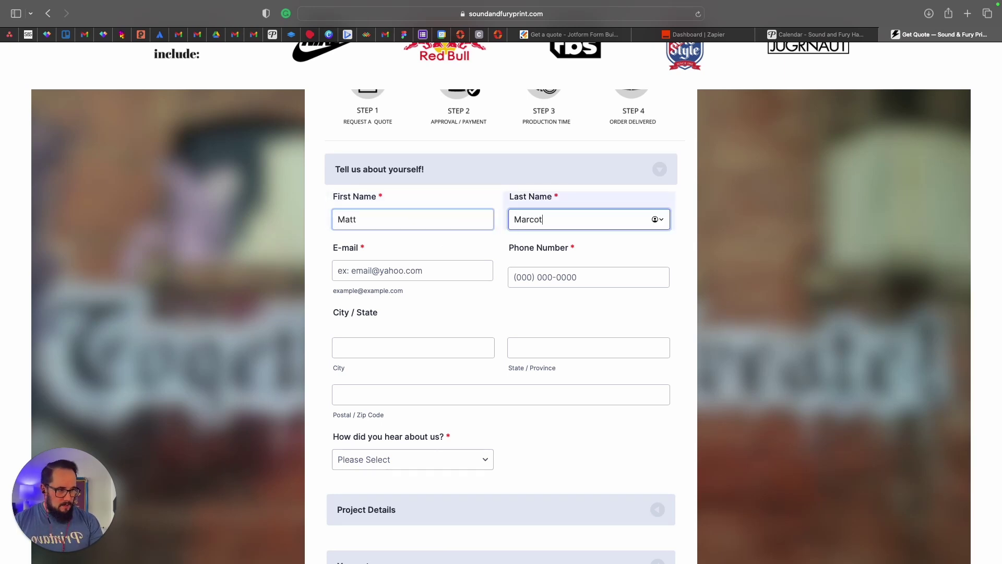
pyautogui.press('Tab')
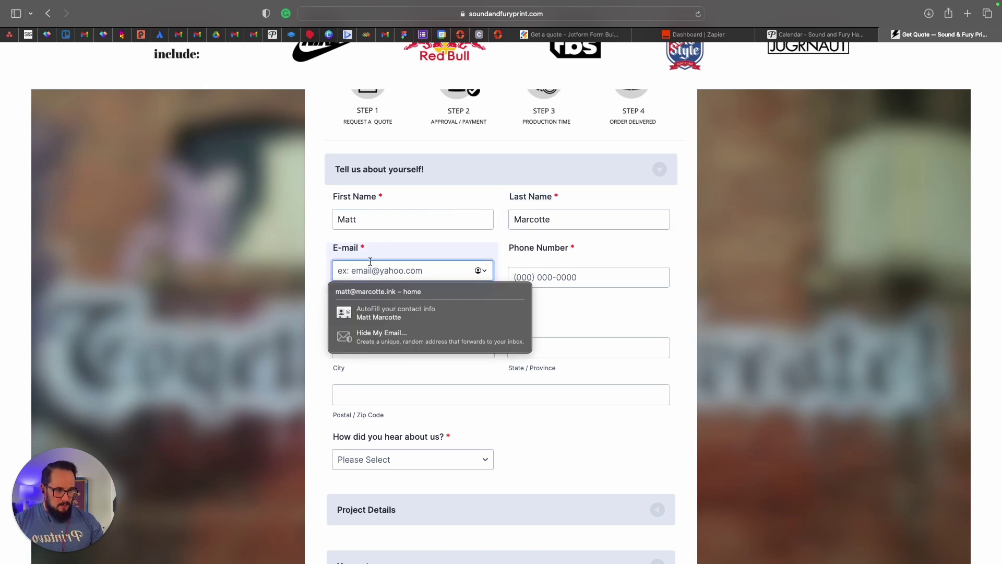
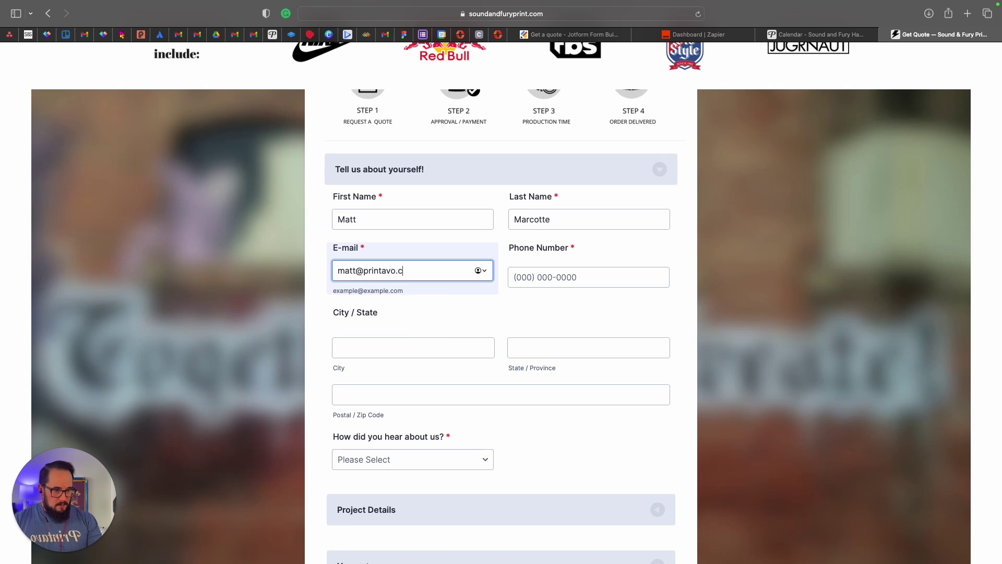
pyautogui.press('Tab')
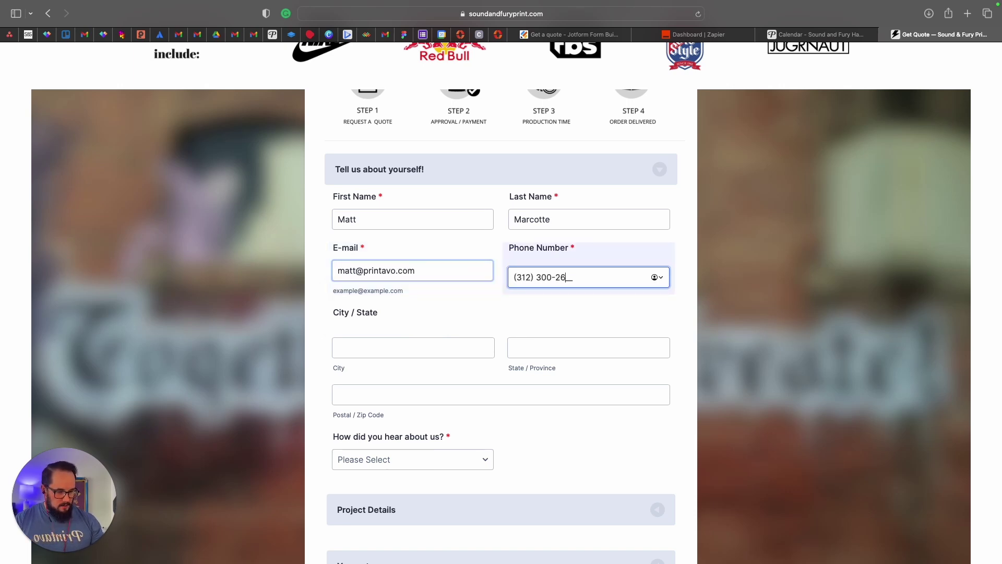
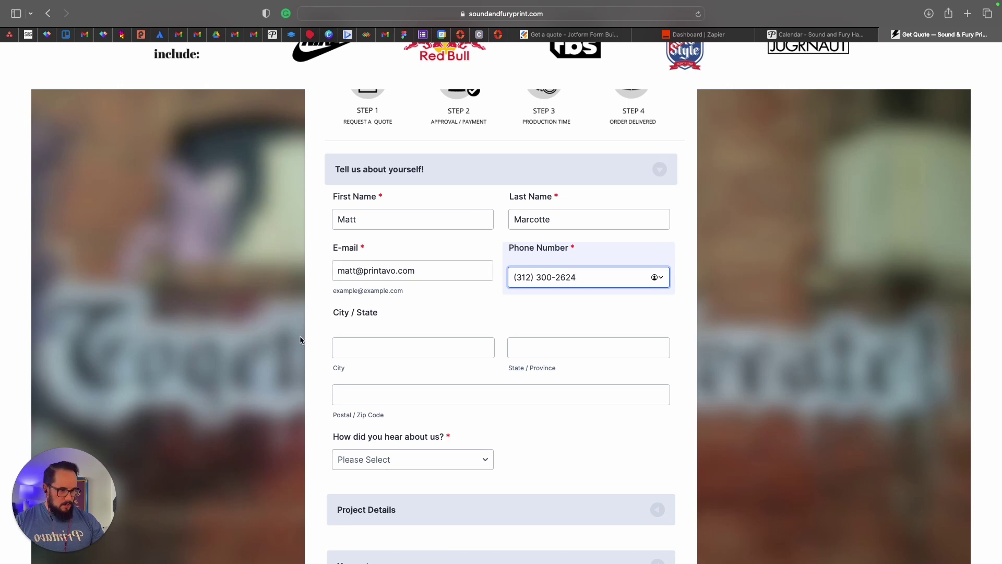
# Fill in the City, State and Postal / Zip Code fields.
pyautogui.click(363, 349)
pyautogui.write('Chicago')
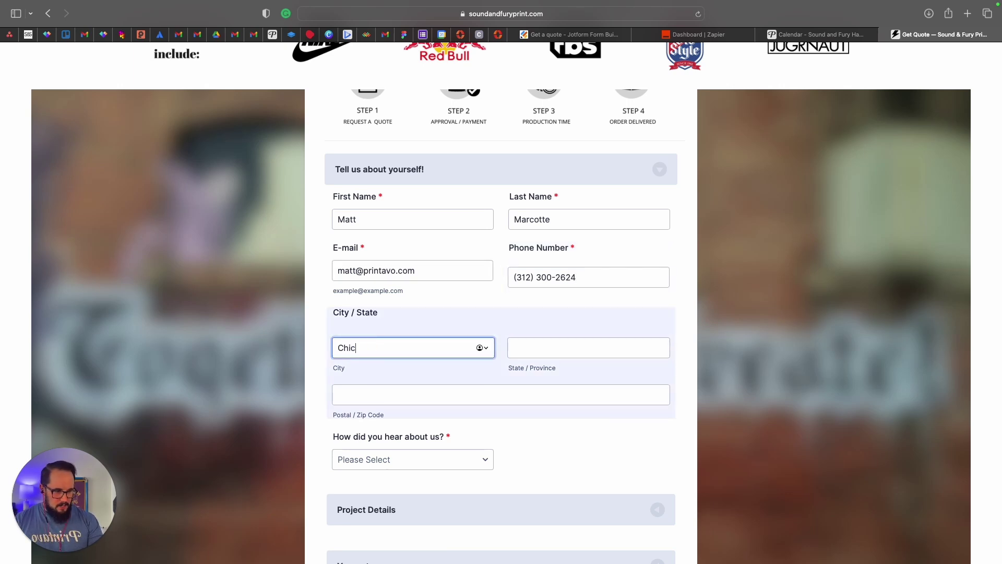
pyautogui.press('Tab')
pyautogui.press('Tab')
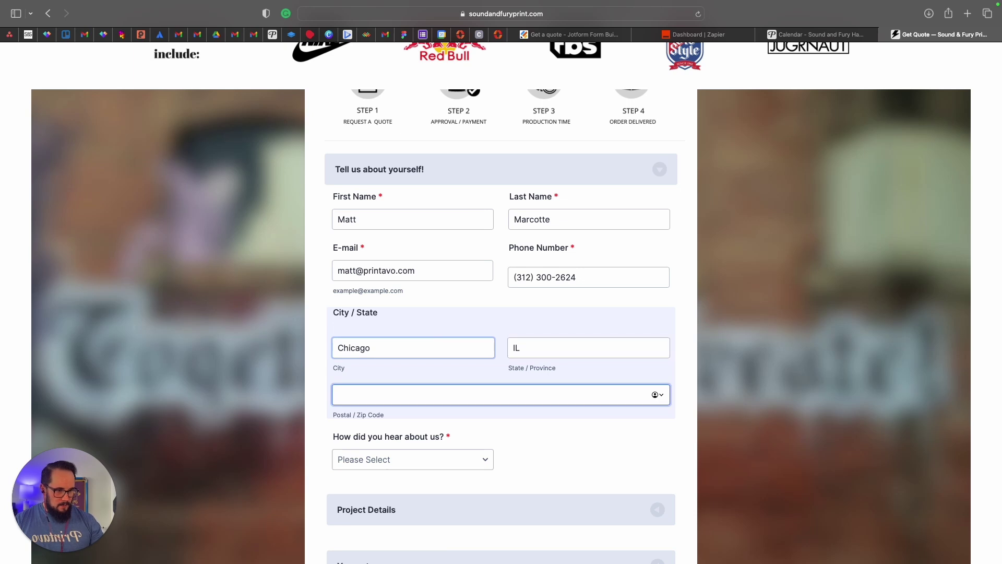
pyautogui.scroll(-2, 470, 366)
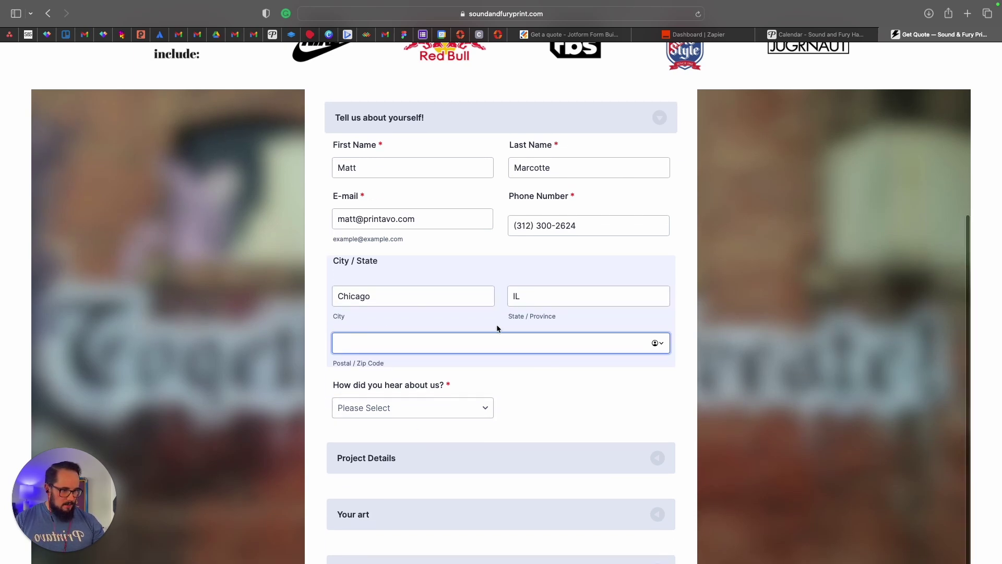
pyautogui.press('Tab')
pyautogui.click(399, 348)
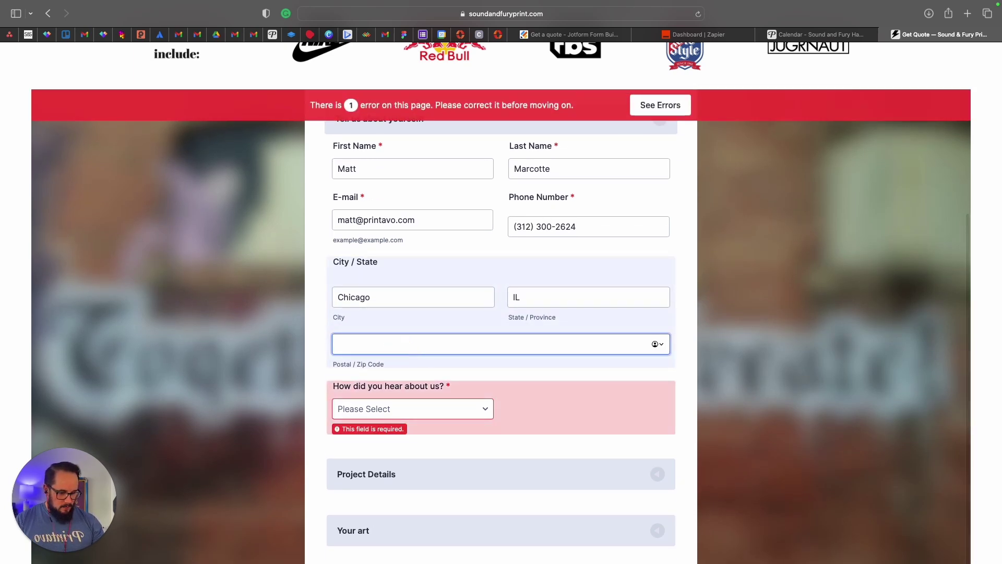
pyautogui.write('60630')
pyautogui.click(566, 436)
# Choose Google for 'How did you hear about us?'.
pyautogui.scroll(-1, 566, 437)
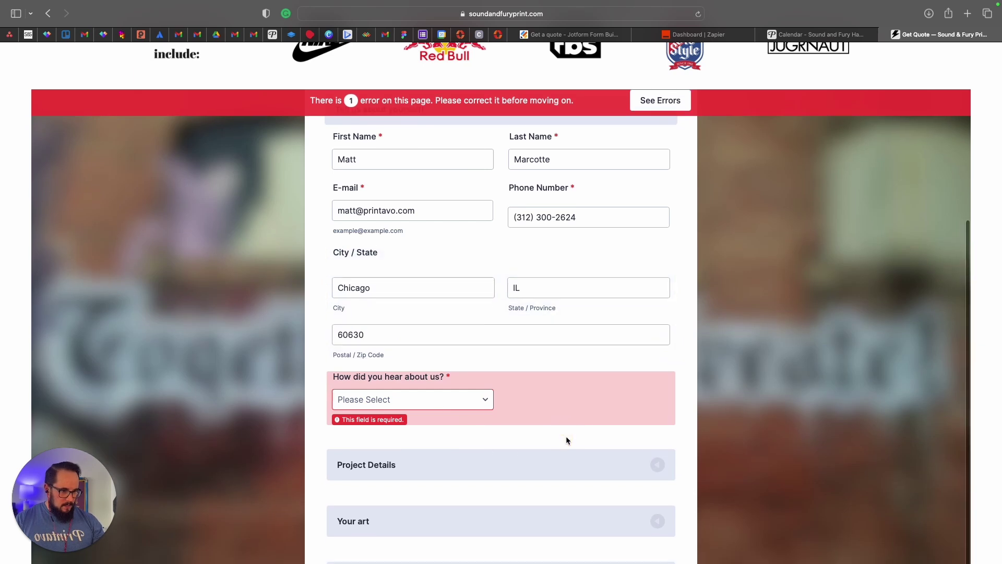
pyautogui.click(441, 405)
pyautogui.click(392, 425)
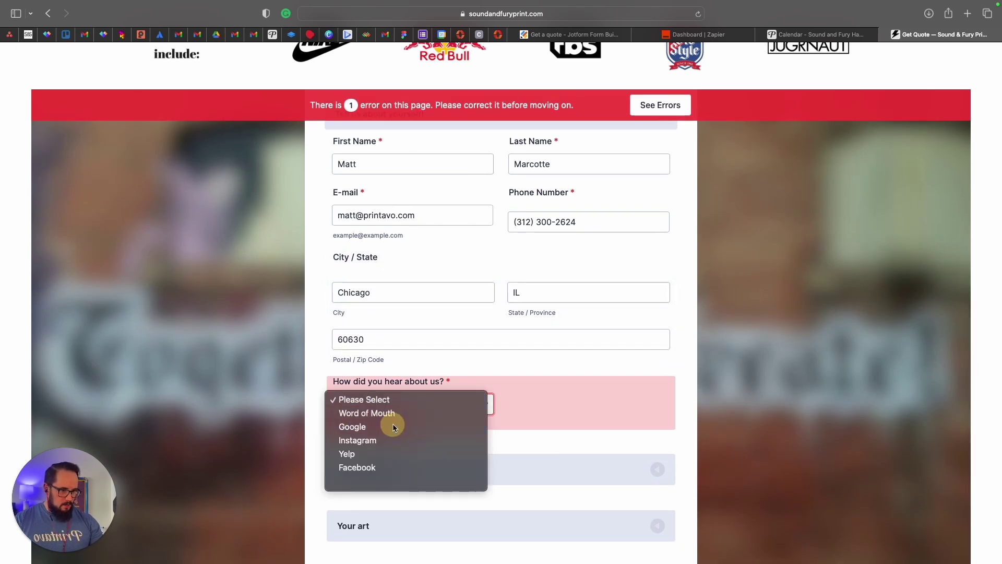
pyautogui.scroll(-5, 436, 418)
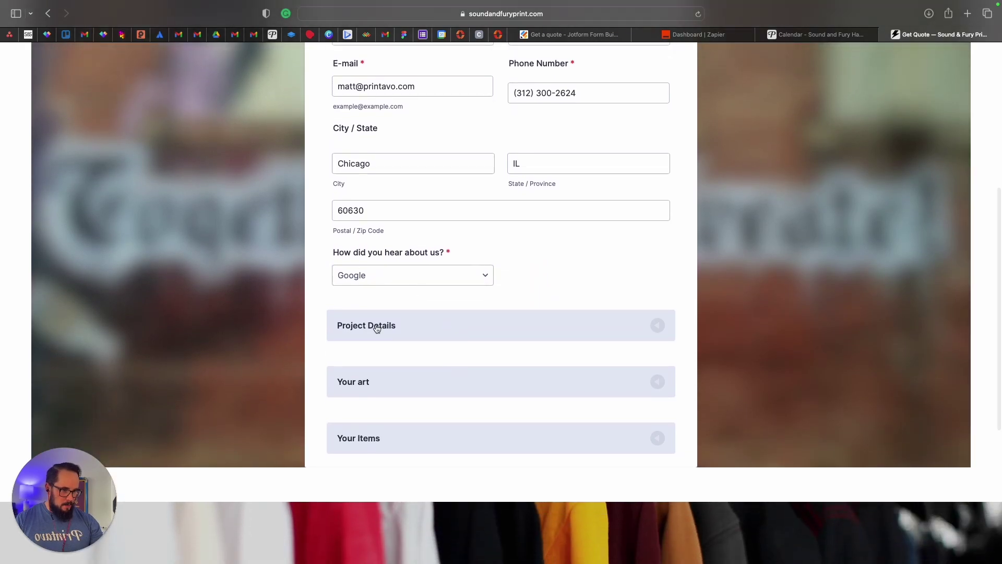
# Expand Project Details and name the project 'jotform showcase'.
pyautogui.click(377, 328)
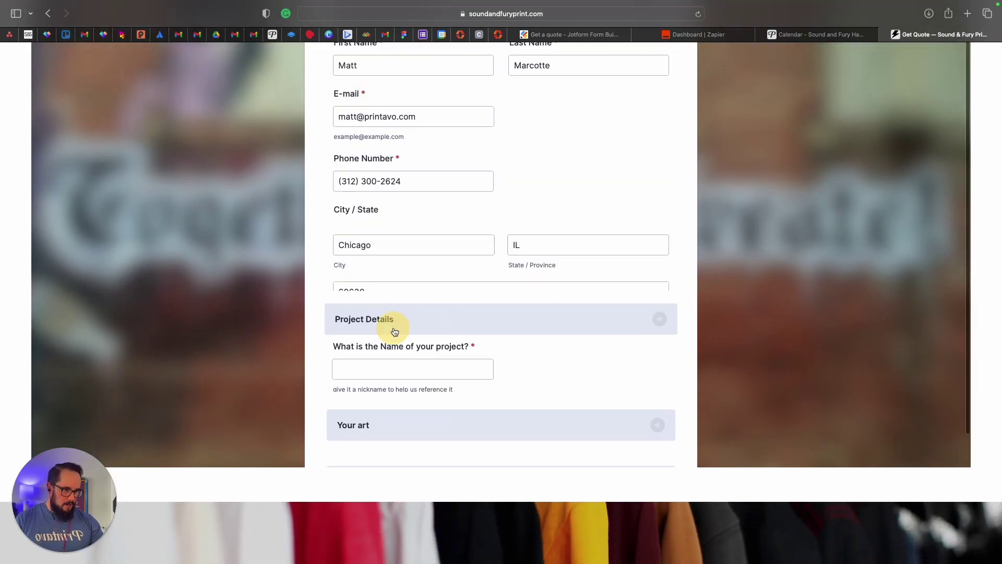
pyautogui.click(383, 230)
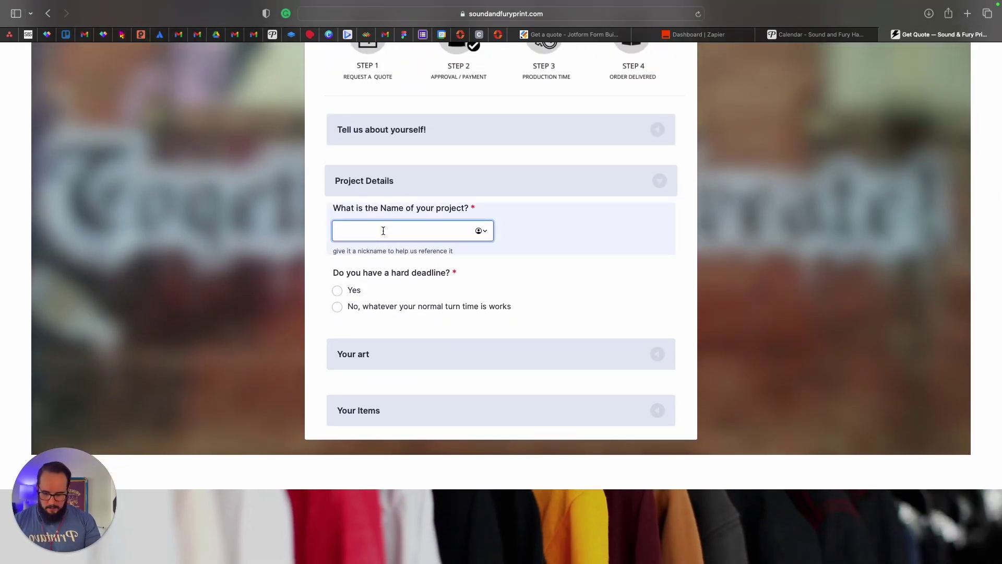
pyautogui.write('jotform ')
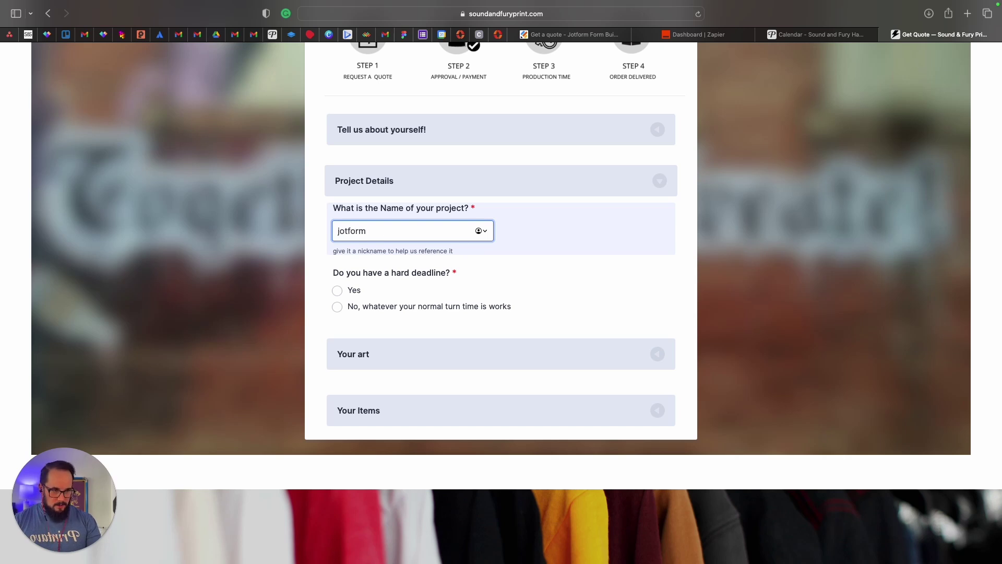
pyautogui.write('showcase')
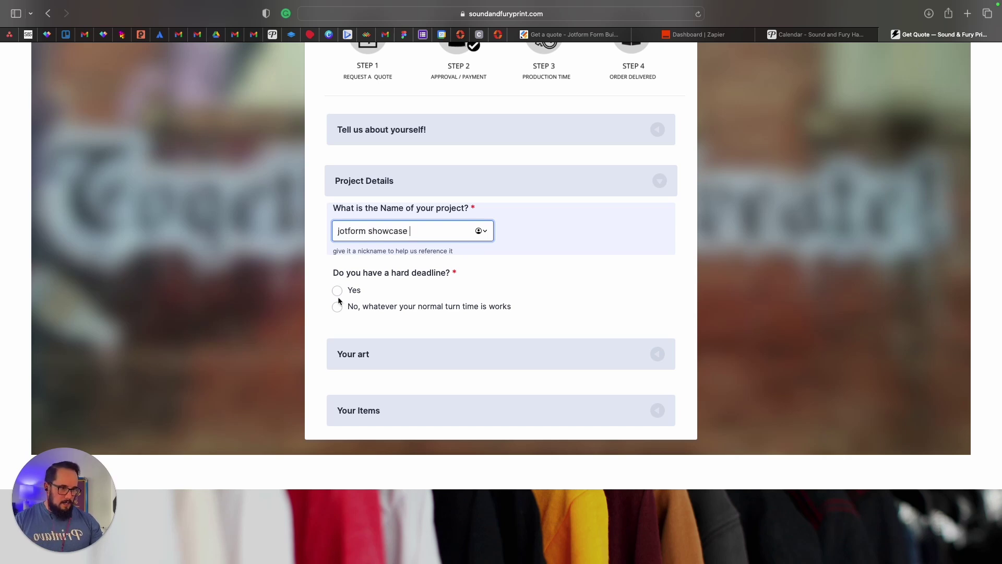
# Upload the art image file in the Your art section.
pyautogui.click(387, 355)
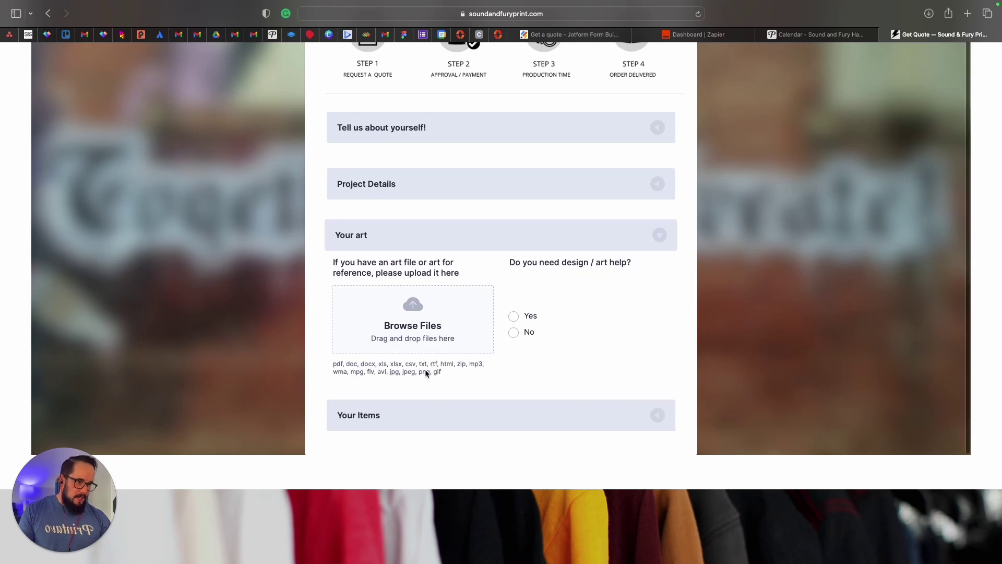
pyautogui.scroll(-1, 433, 334)
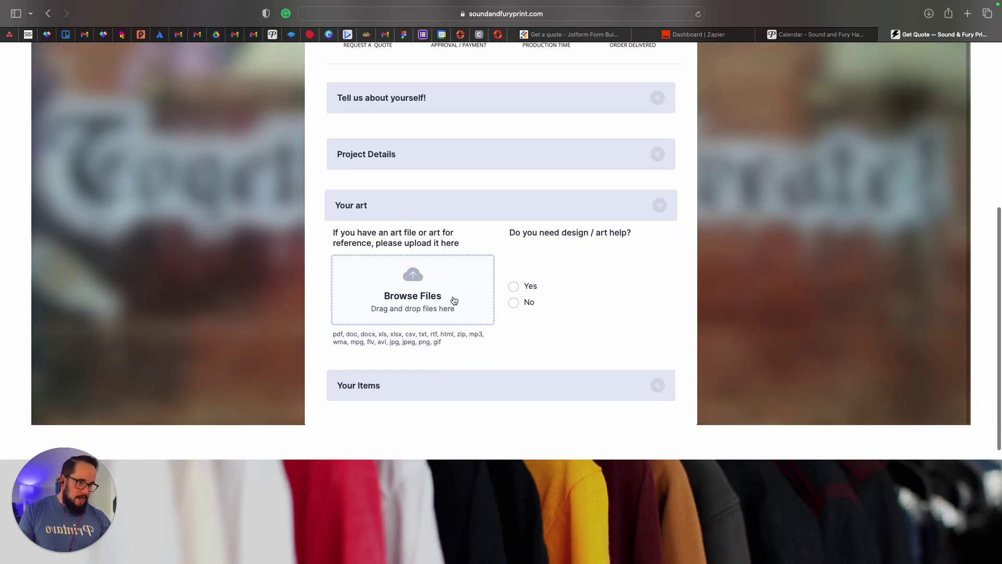
pyautogui.click(414, 279)
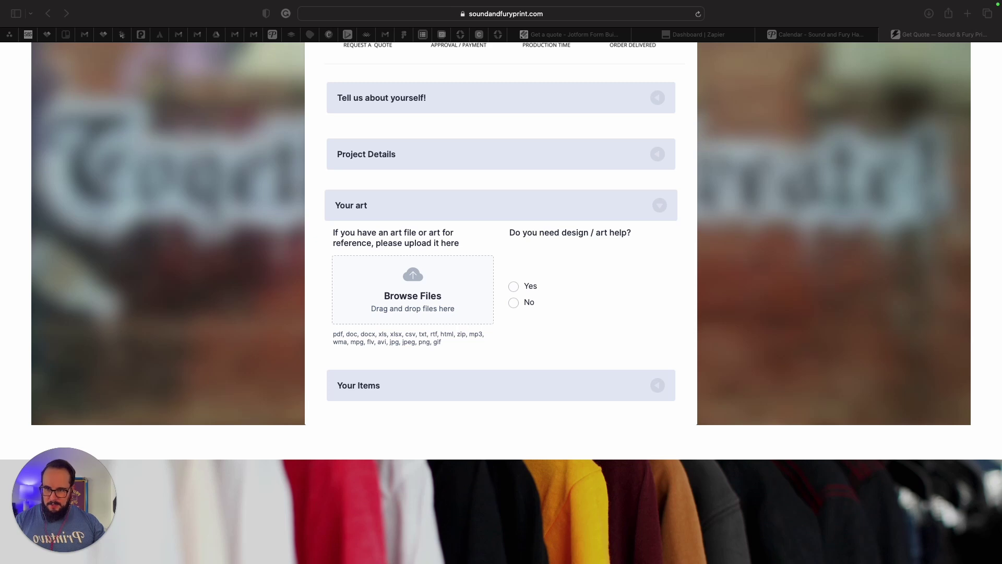
pyautogui.moveTo(313, 261); pyautogui.dragTo(453, 296)
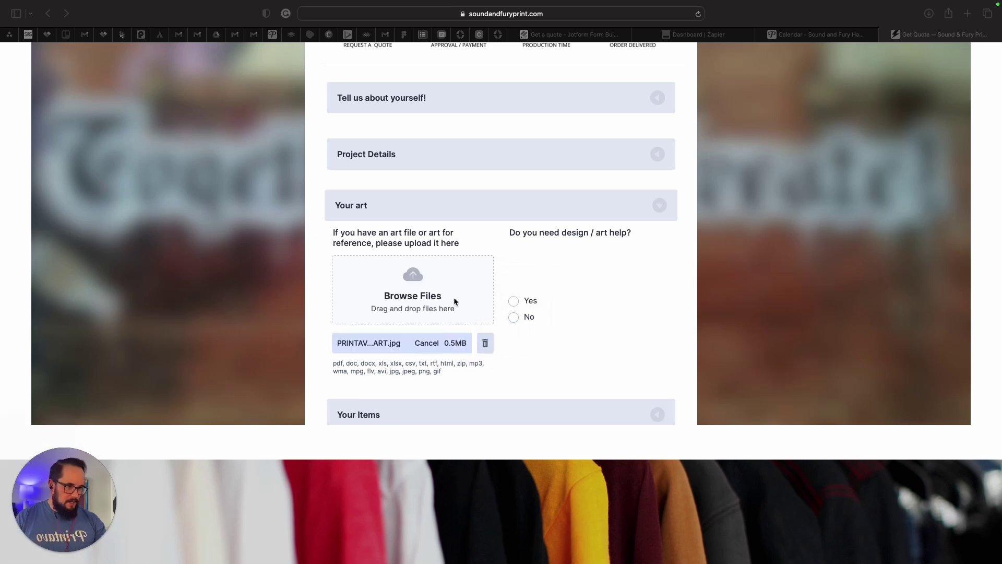
pyautogui.scroll(-1, 518, 349)
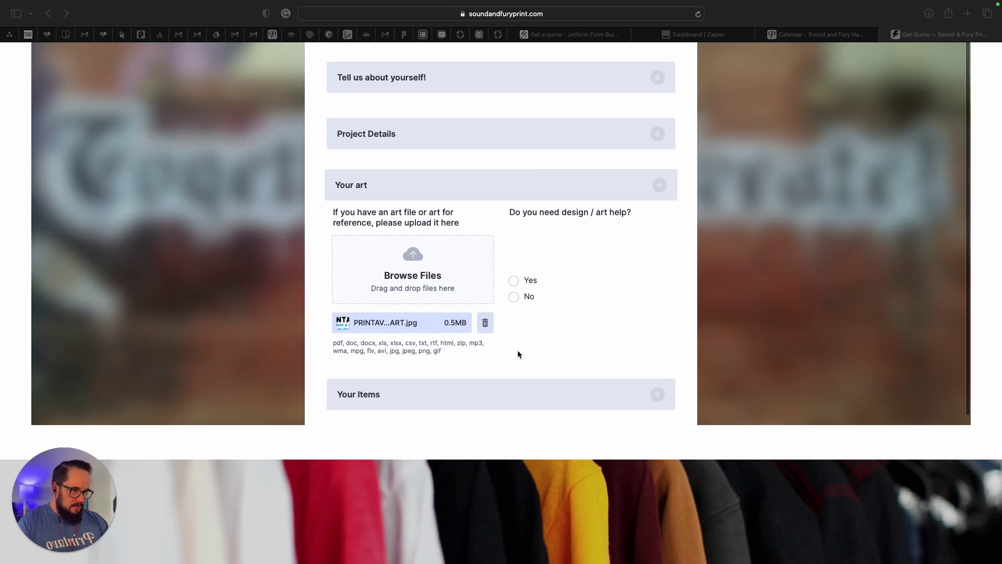
pyautogui.click(512, 308)
# Answer No to needing design help and expand Your Items.
pyautogui.click(514, 289)
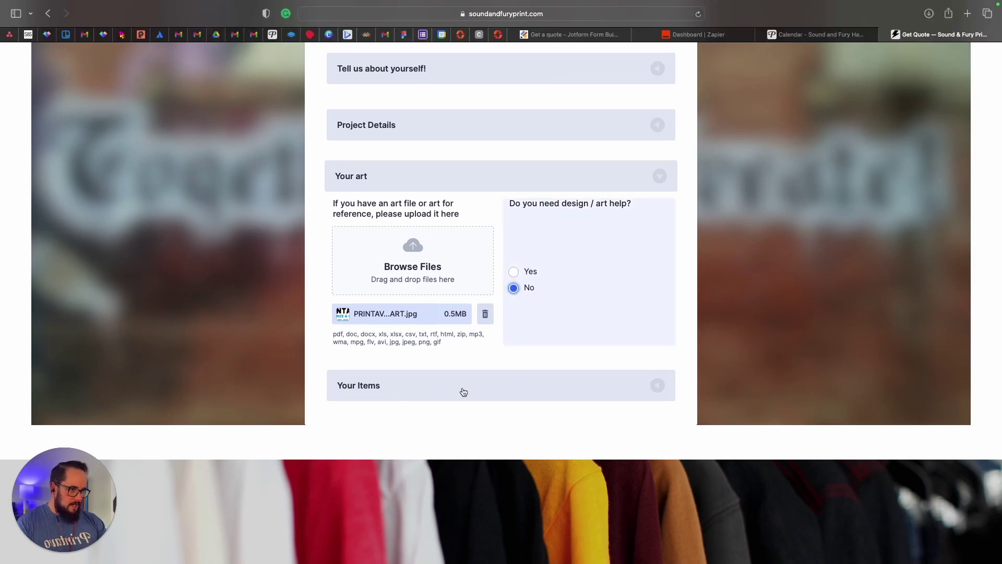
pyautogui.click(463, 392)
pyautogui.scroll(-5, 463, 392)
pyautogui.scroll(4, 426, 247)
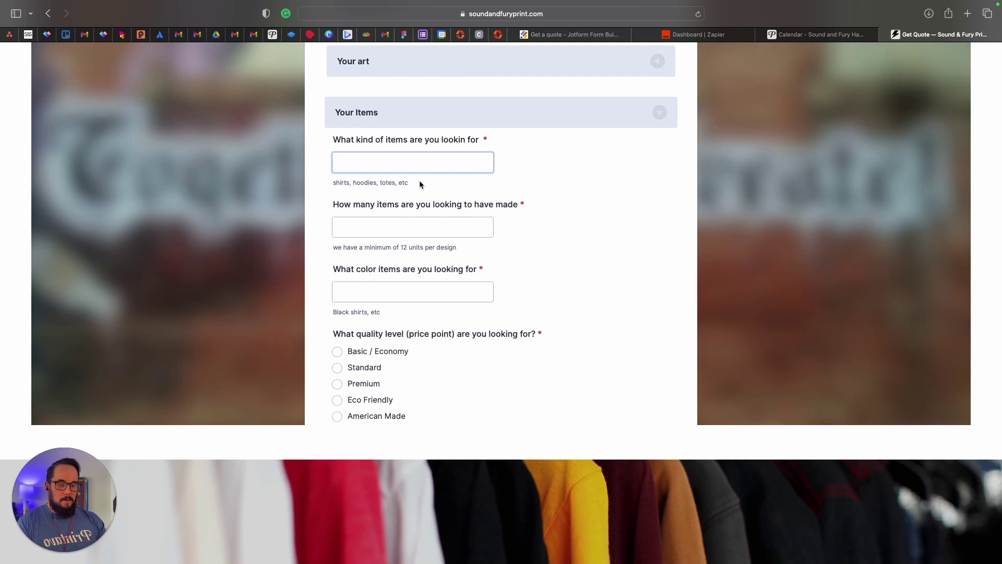
# Enter Shirts as the item, 24 as the quantity and Black as the colour.
pyautogui.click(384, 168)
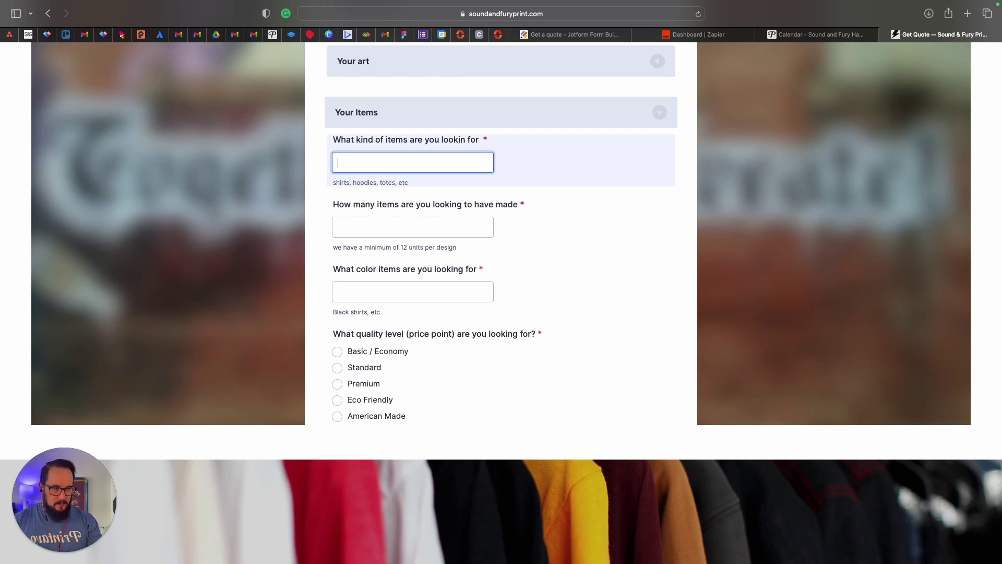
pyautogui.write('Shirts')
pyautogui.click(376, 234)
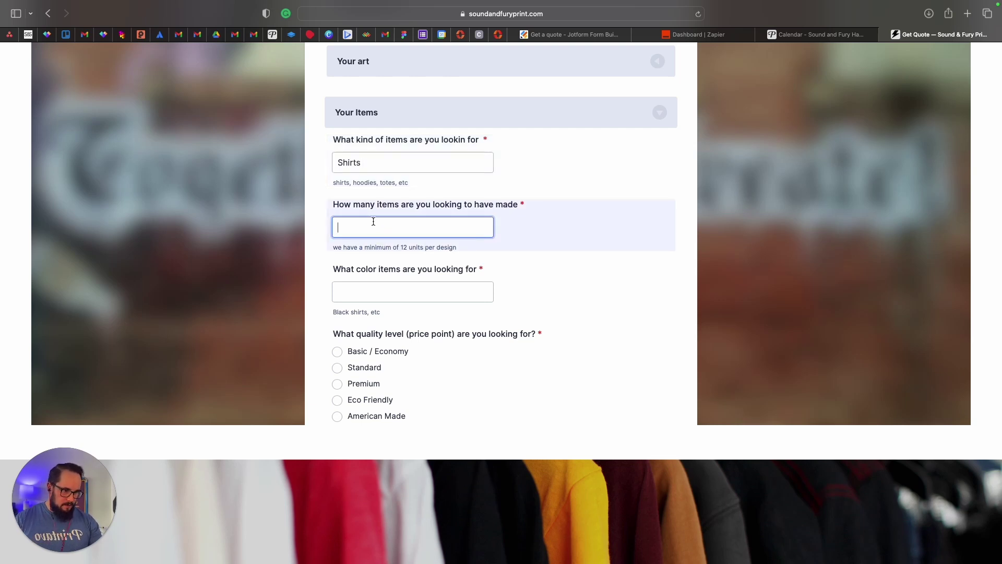
pyautogui.write('24')
pyautogui.click(374, 286)
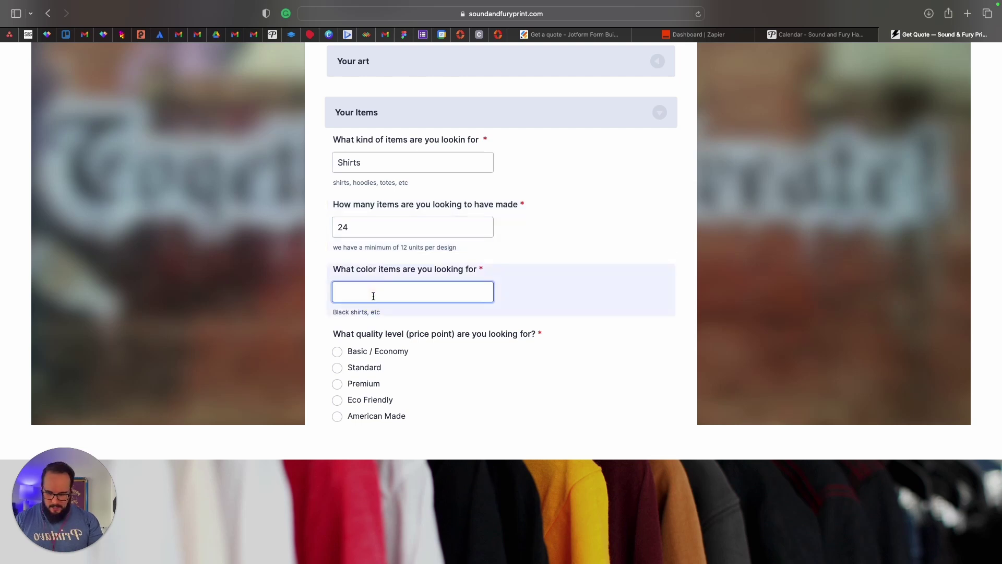
pyautogui.write('Black')
pyautogui.scroll(-2, 564, 425)
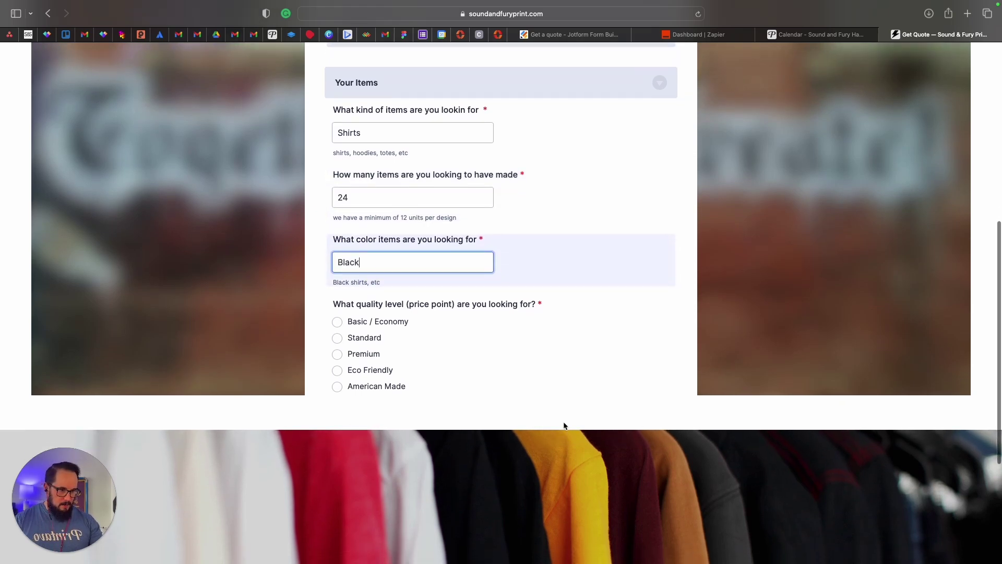
pyautogui.click(489, 350)
# Choose Standard quality, Screen Printing and Shipping, then submit the quote request.
pyautogui.scroll(-2, 489, 350)
pyautogui.scroll(-2, 404, 307)
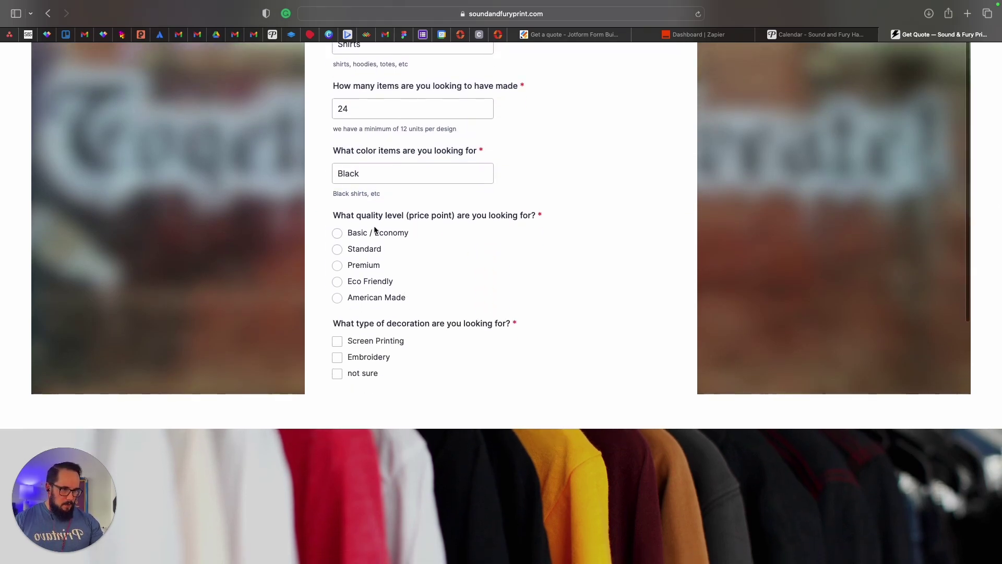
pyautogui.click(337, 251)
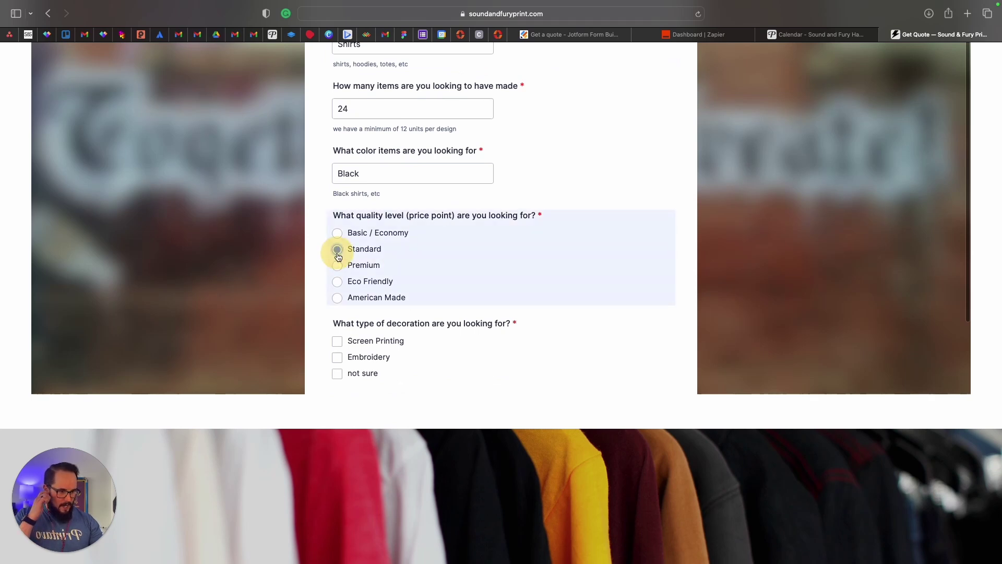
pyautogui.scroll(-2, 472, 293)
pyautogui.click(339, 279)
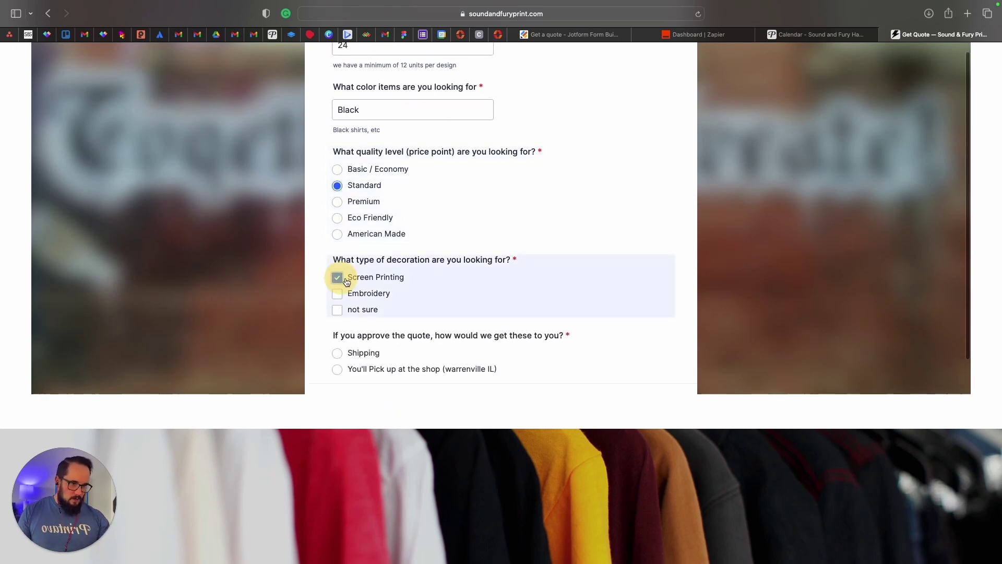
pyautogui.scroll(-2, 439, 300)
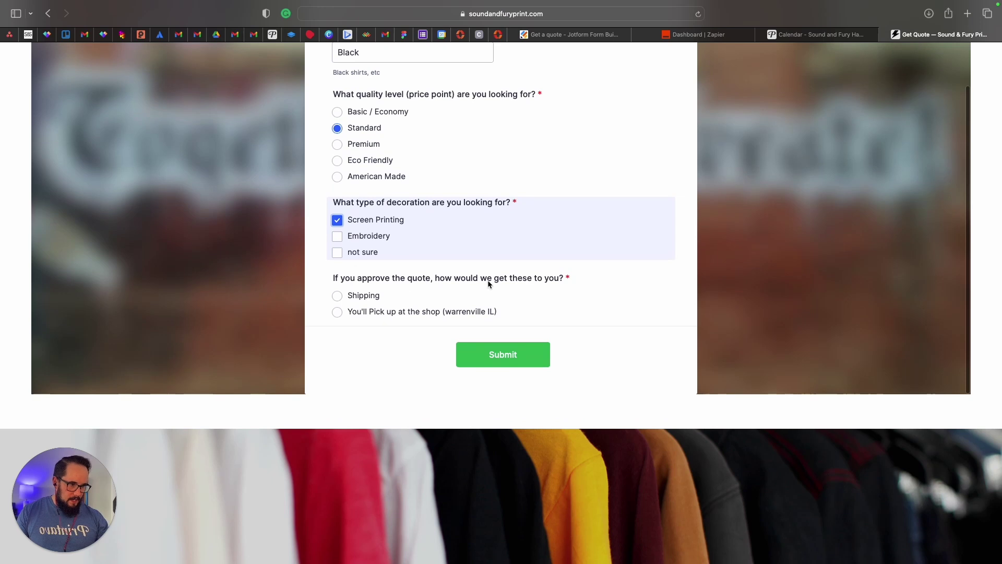
pyautogui.click(338, 297)
pyautogui.click(498, 349)
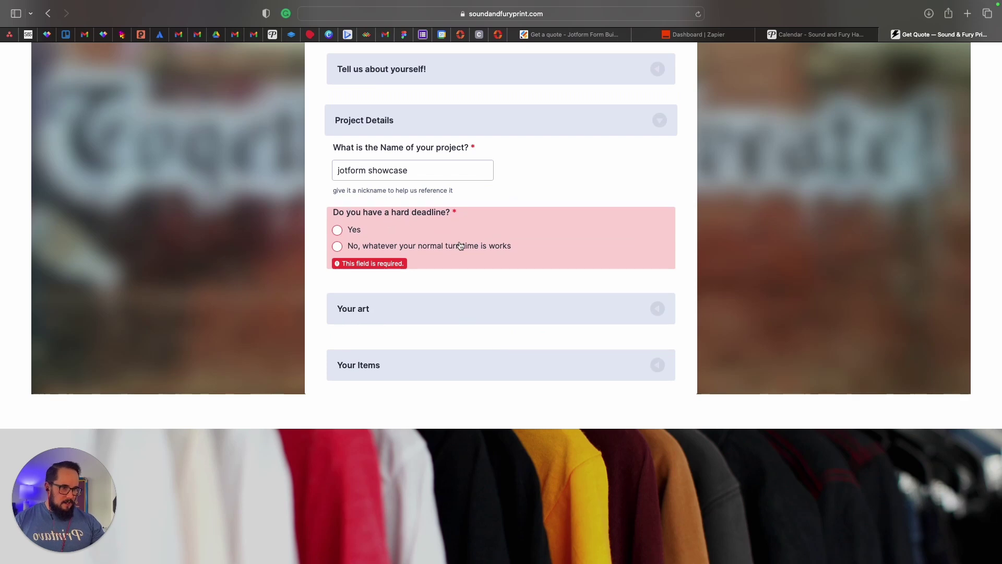
# Answer no hard deadline, resubmit the quote request, and return to the Form Builder tab.
pyautogui.click(338, 246)
pyautogui.scroll(-4, 373, 299)
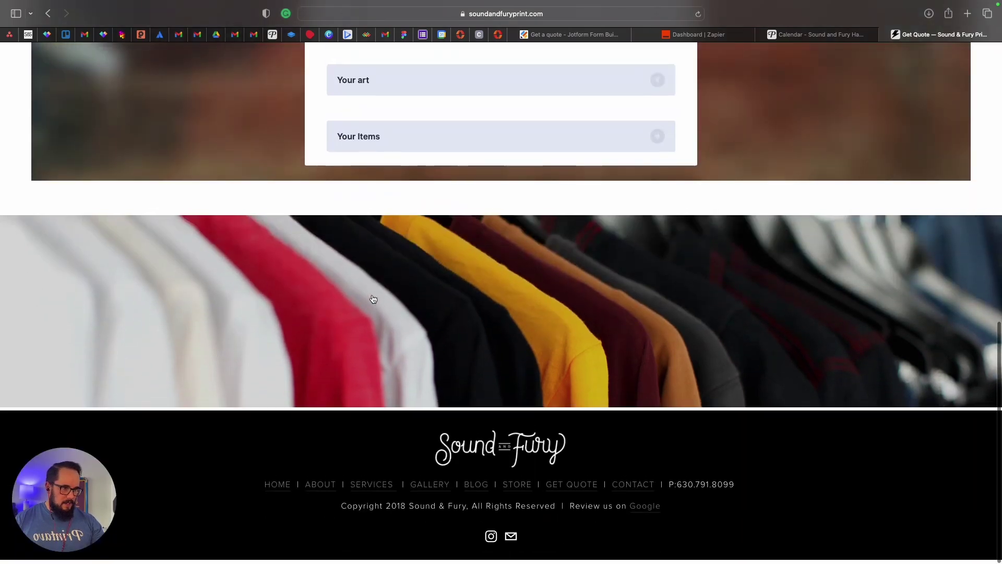
pyautogui.scroll(6, 421, 148)
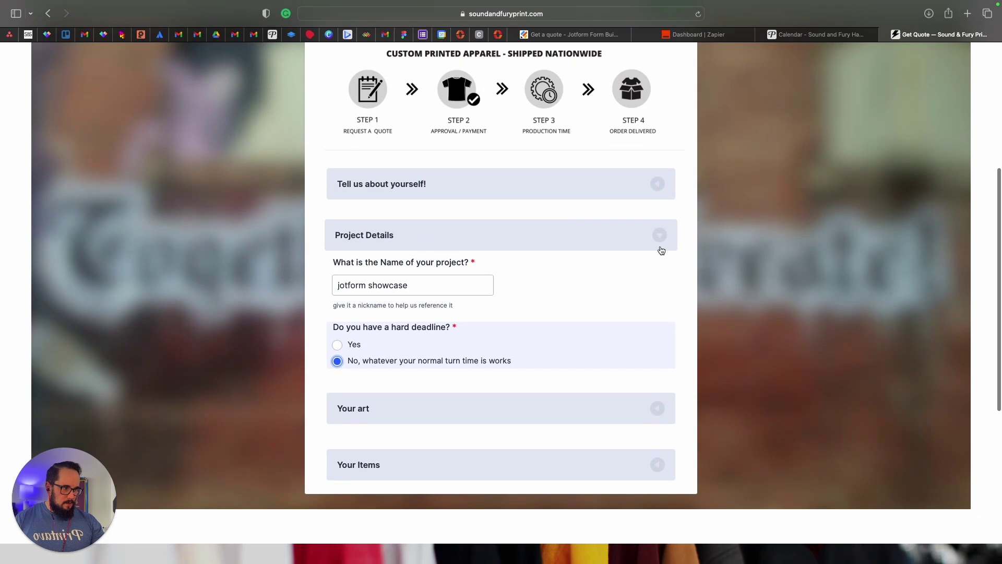
pyautogui.click(661, 250)
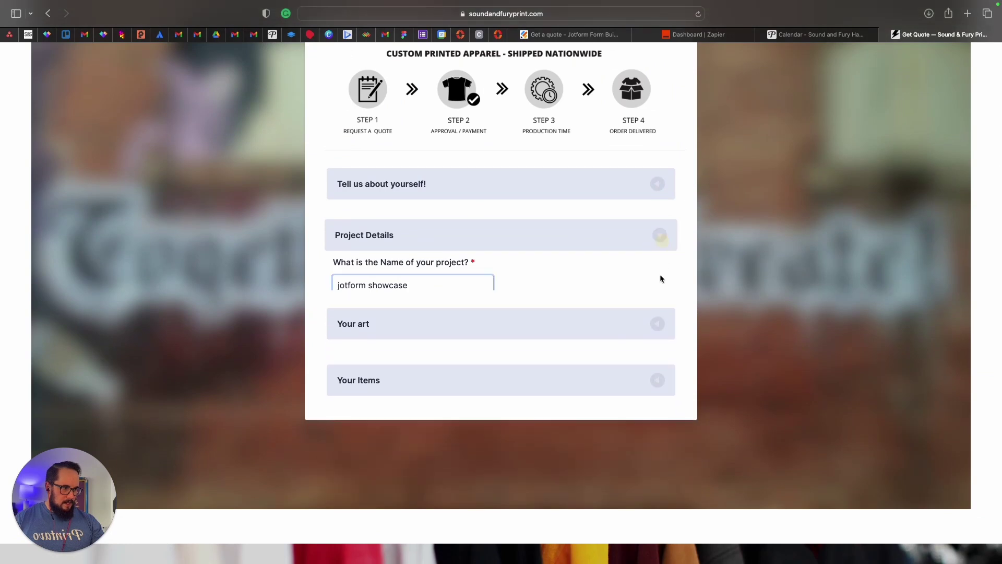
pyautogui.click(624, 347)
pyautogui.scroll(-6, 574, 390)
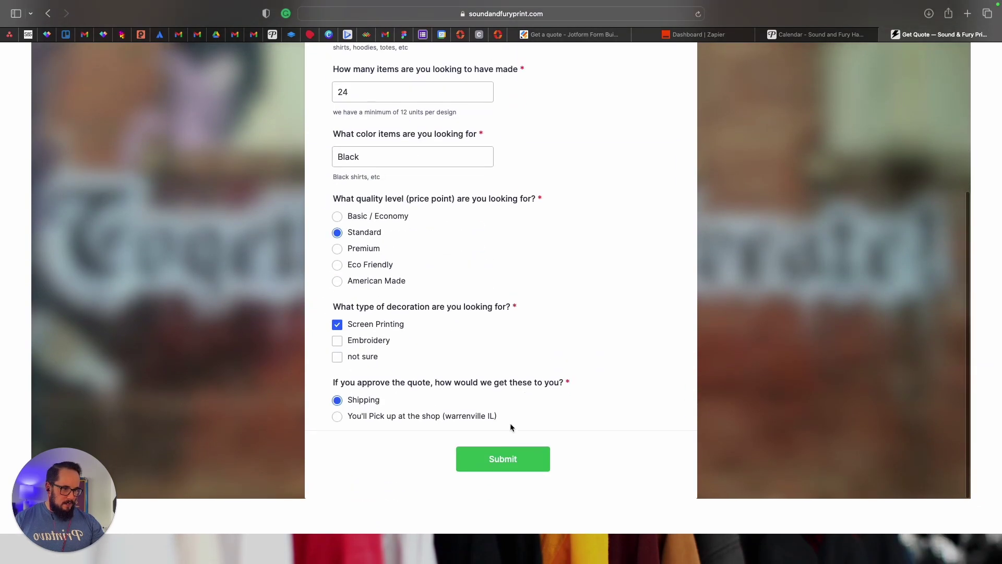
pyautogui.click(499, 459)
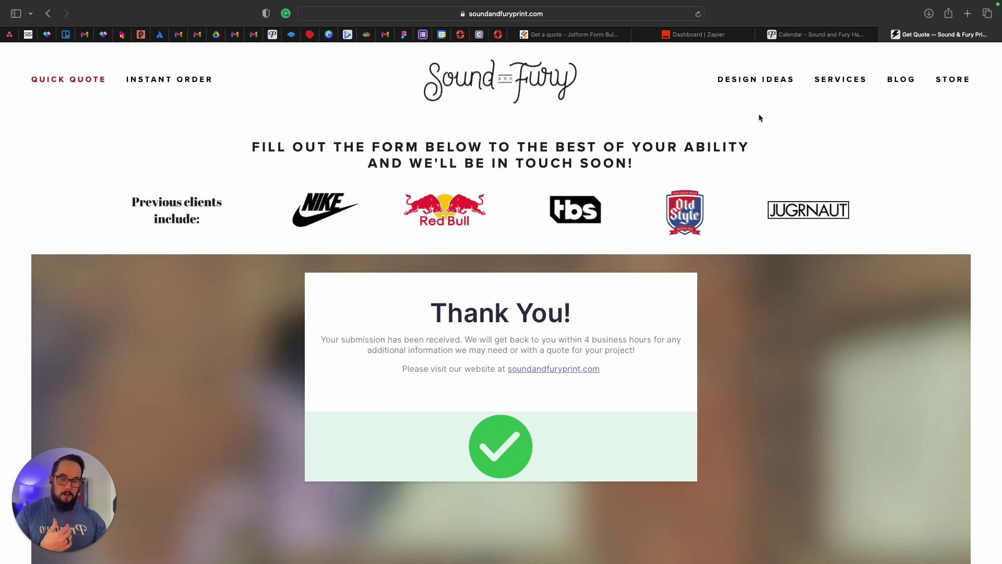
pyautogui.click(775, 17)
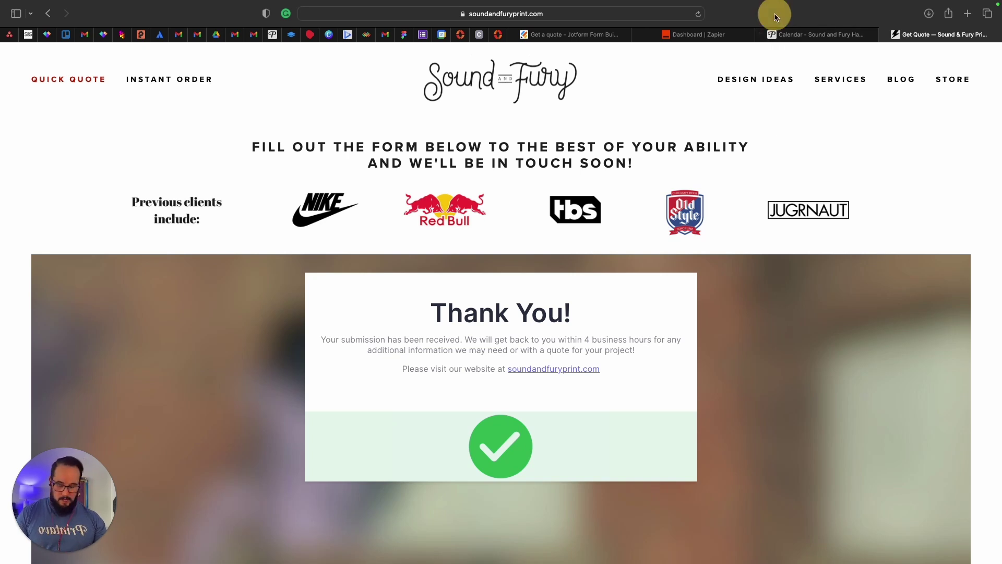
pyautogui.click(573, 35)
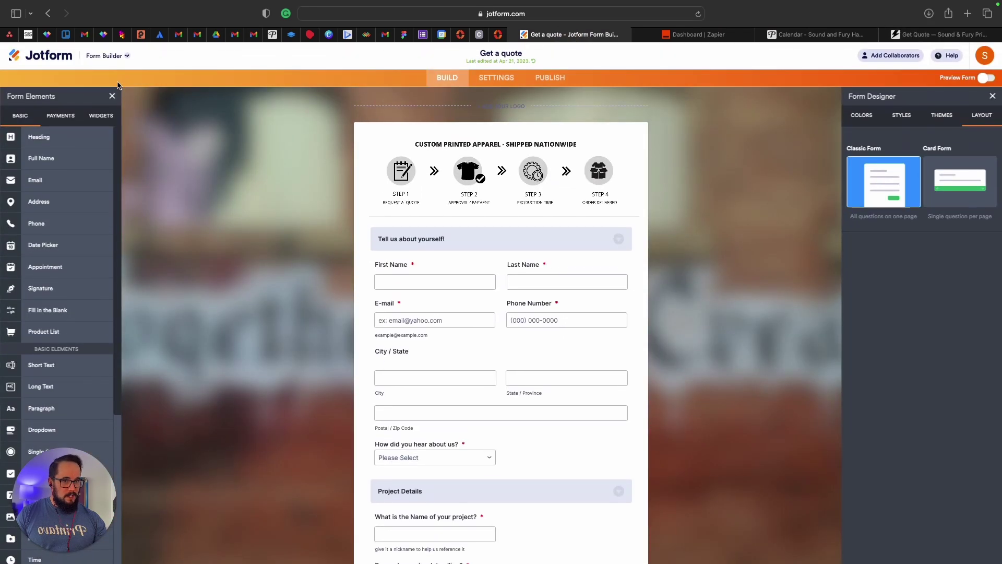
# Open Get a quote's 18 submissions in Tables and view the newest entry's art file.
pyautogui.click(59, 59)
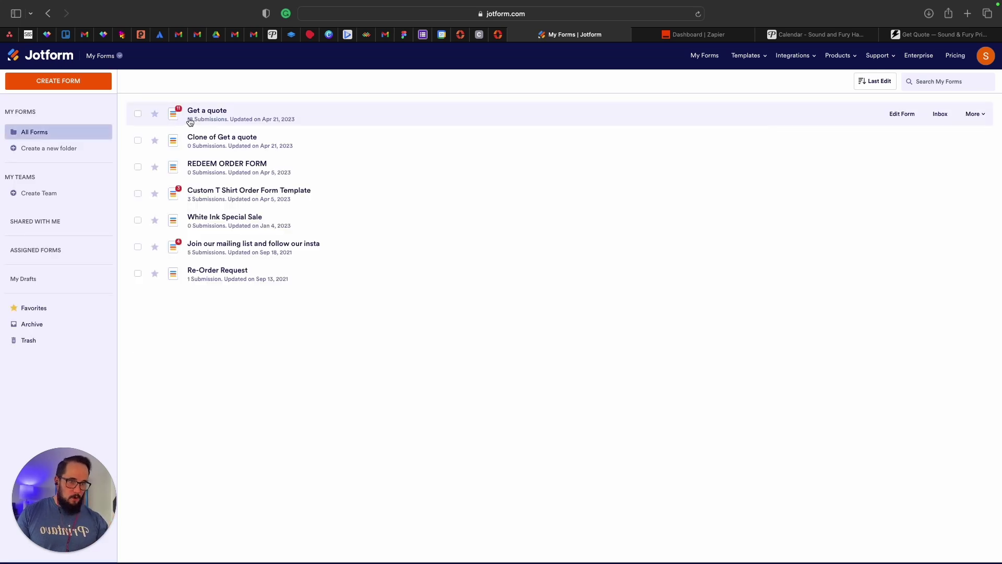
pyautogui.click(209, 121)
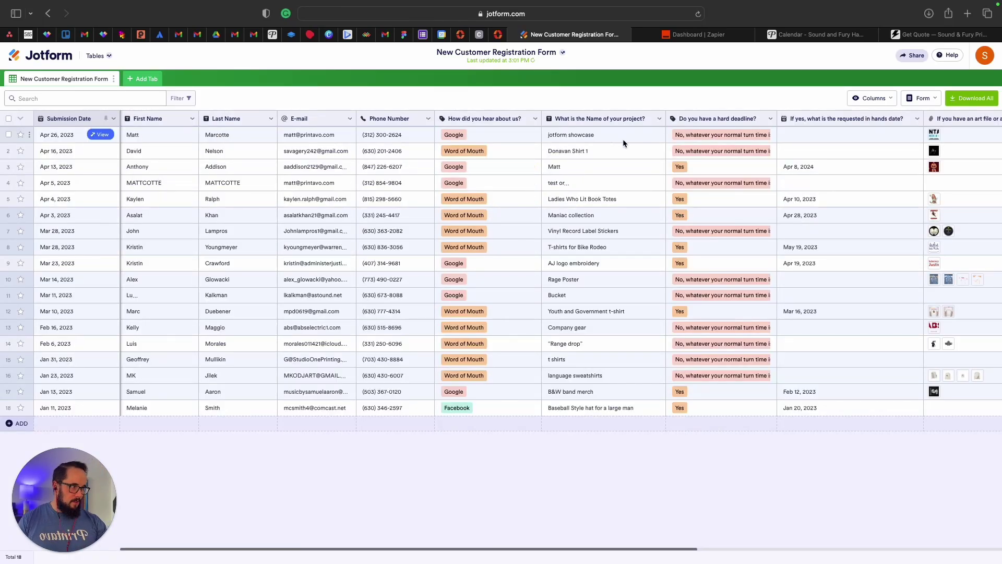
pyautogui.hscroll(5, 622, 139)
pyautogui.hscroll(2, 808, 135)
pyautogui.click(766, 134)
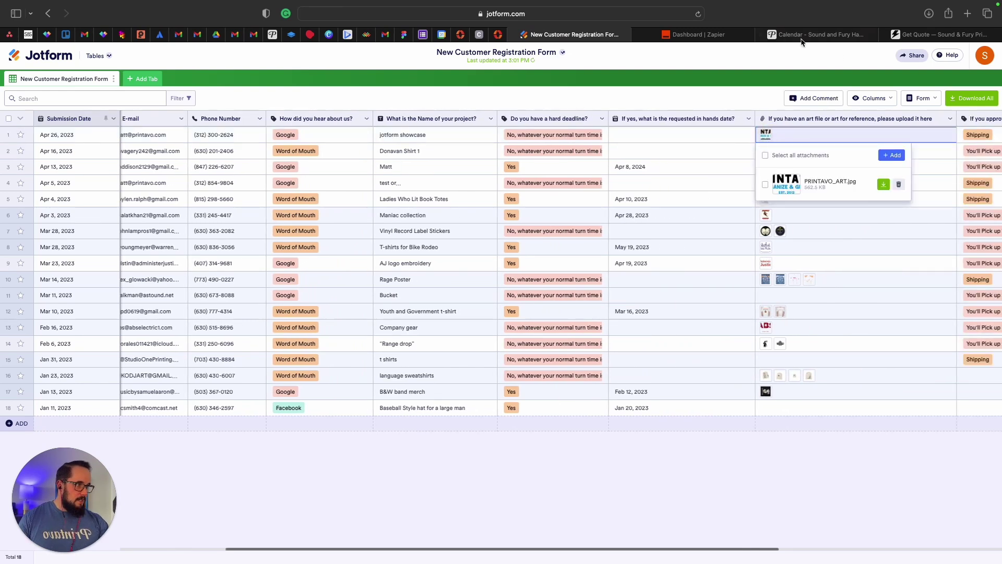
pyautogui.click(699, 34)
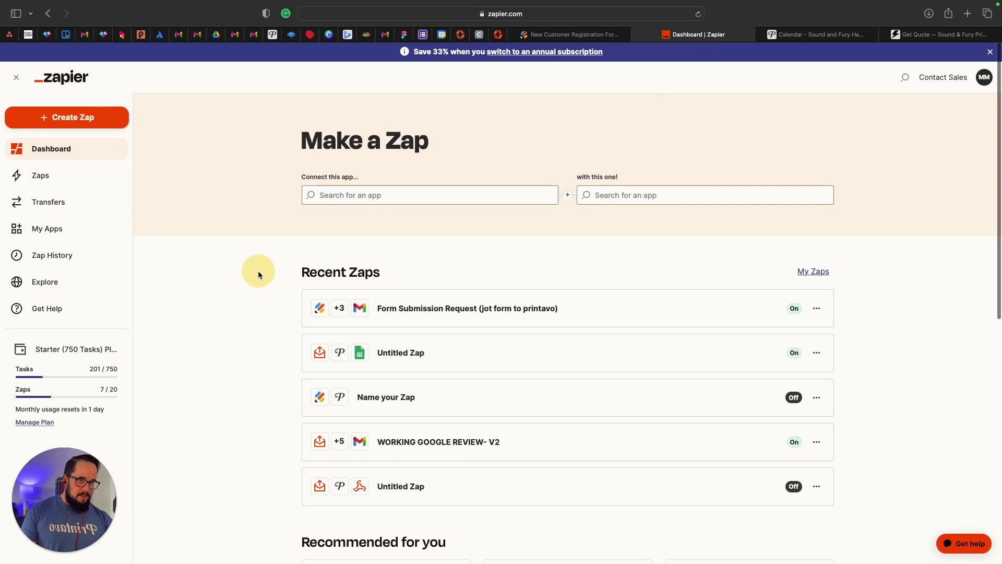
# Reload the Zapier dashboard and open the 'Form Submission Request (jot form to printavo)' Zap.
pyautogui.press('super+r')
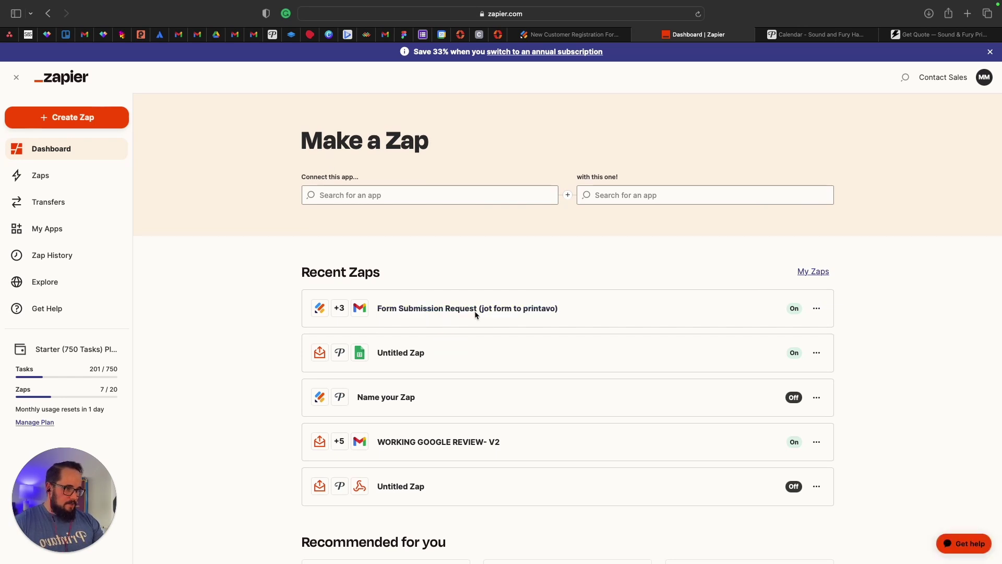
pyautogui.click(615, 314)
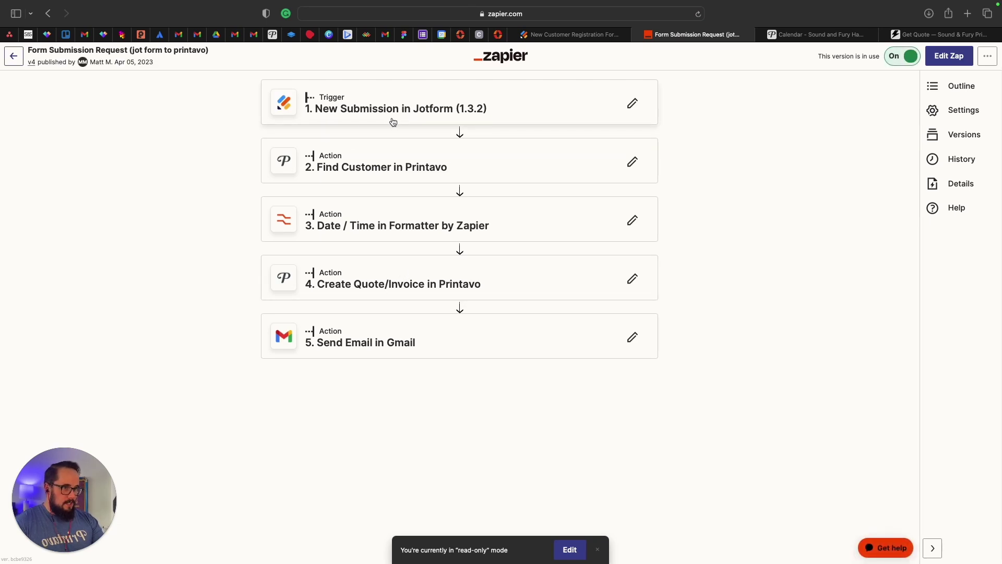
# Expand the Jotform trigger step, then the Find Customer in Printavo step details.
pyautogui.click(393, 122)
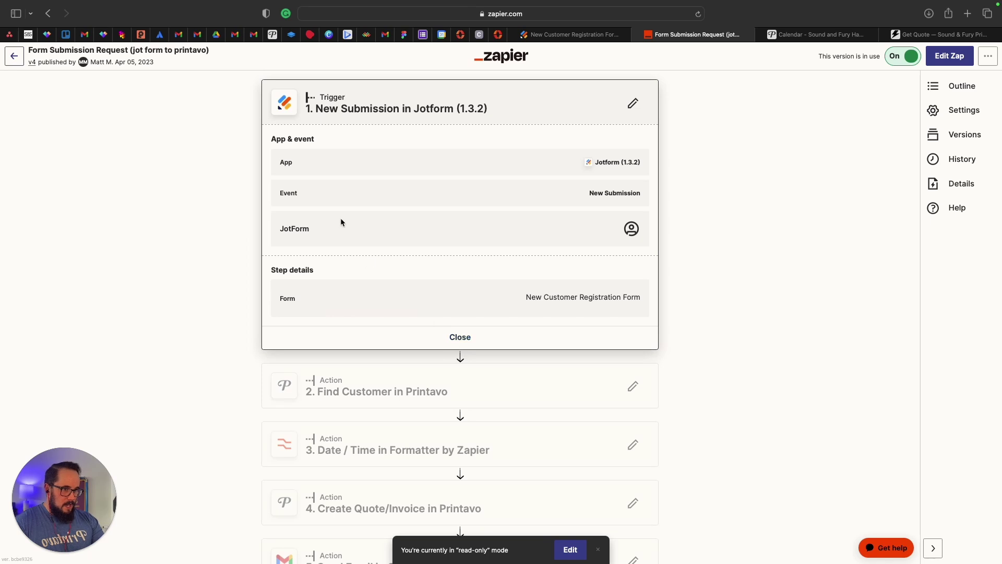
pyautogui.click(365, 385)
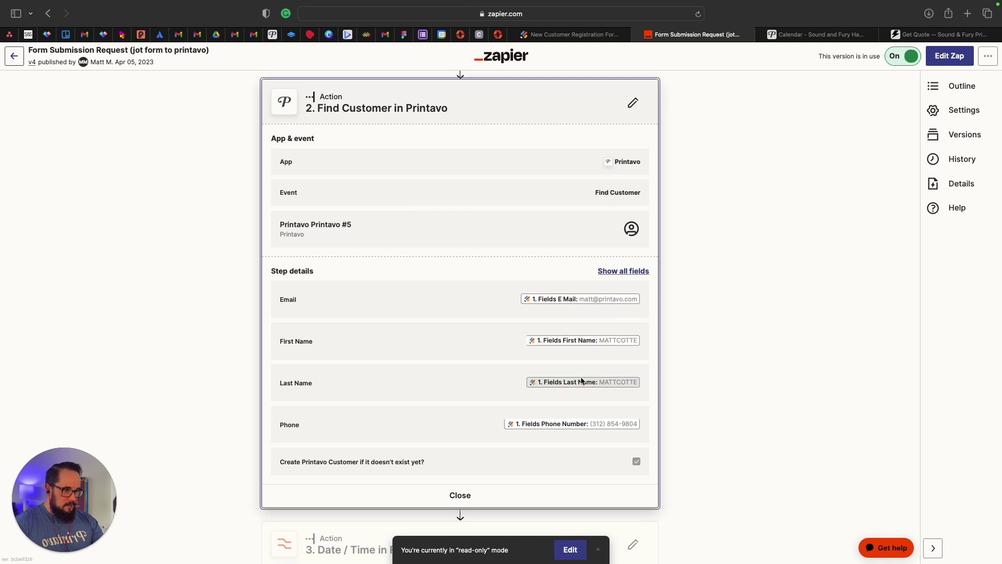
pyautogui.scroll(-1, 527, 431)
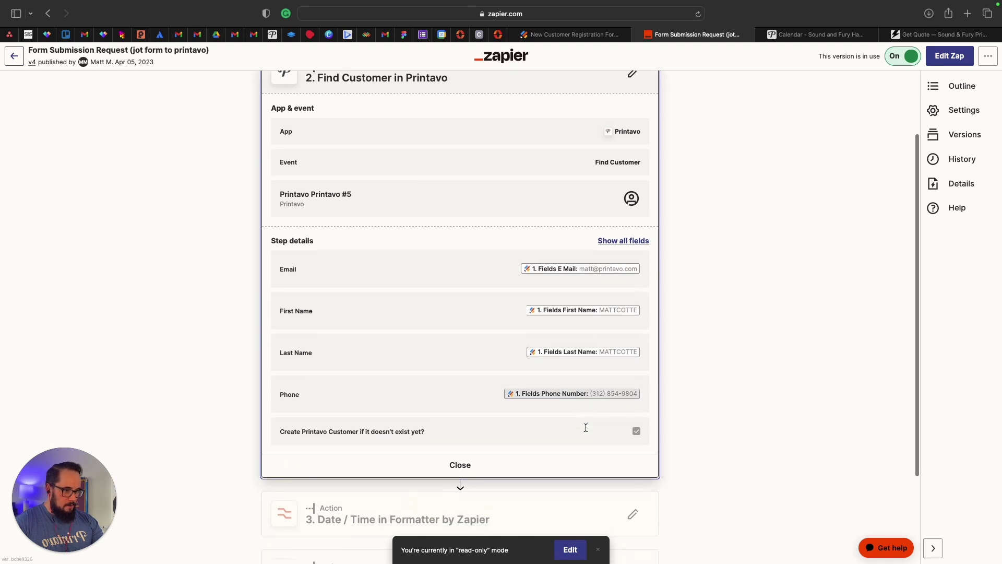
pyautogui.scroll(-1, 461, 436)
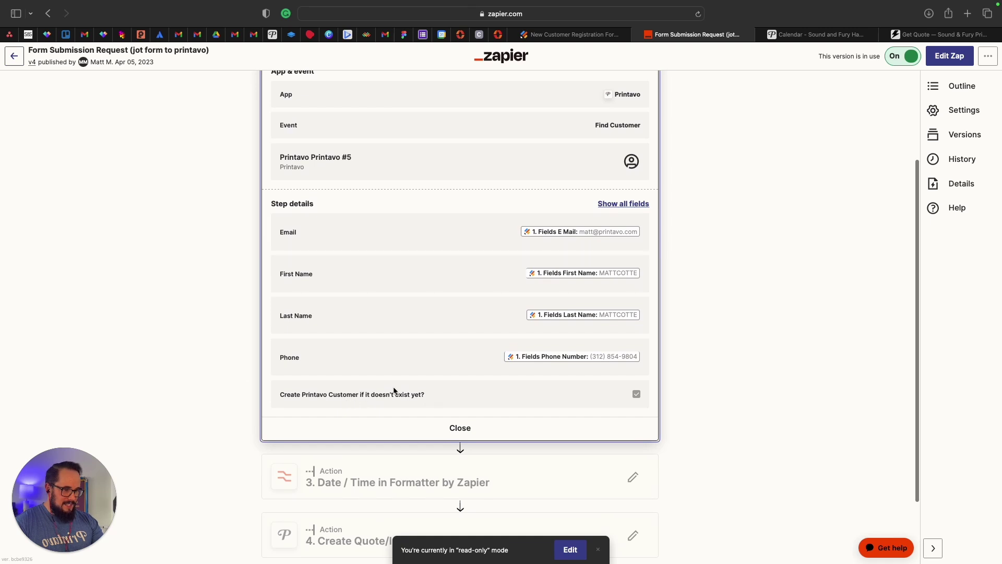
pyautogui.scroll(3, 444, 404)
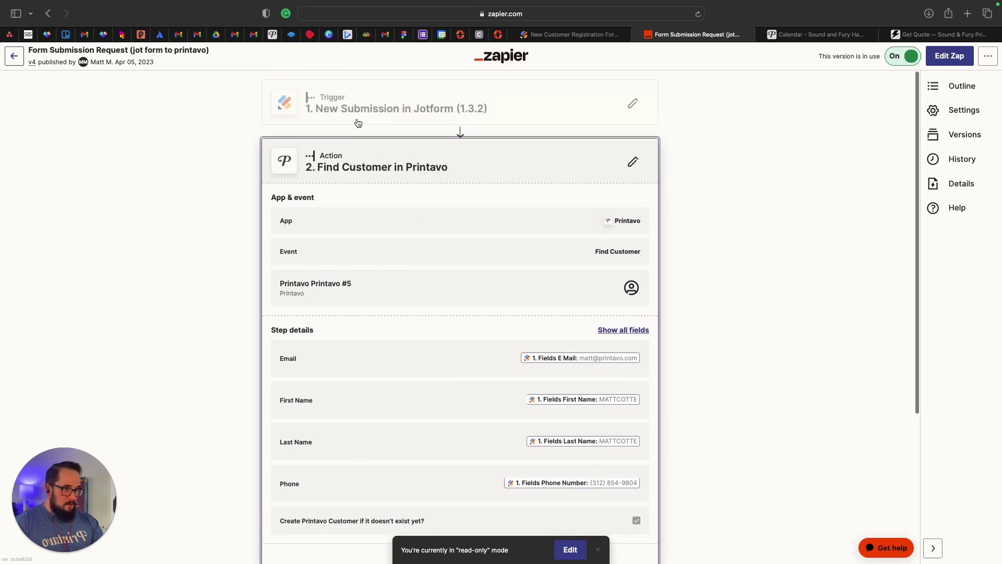
pyautogui.scroll(-3, 553, 324)
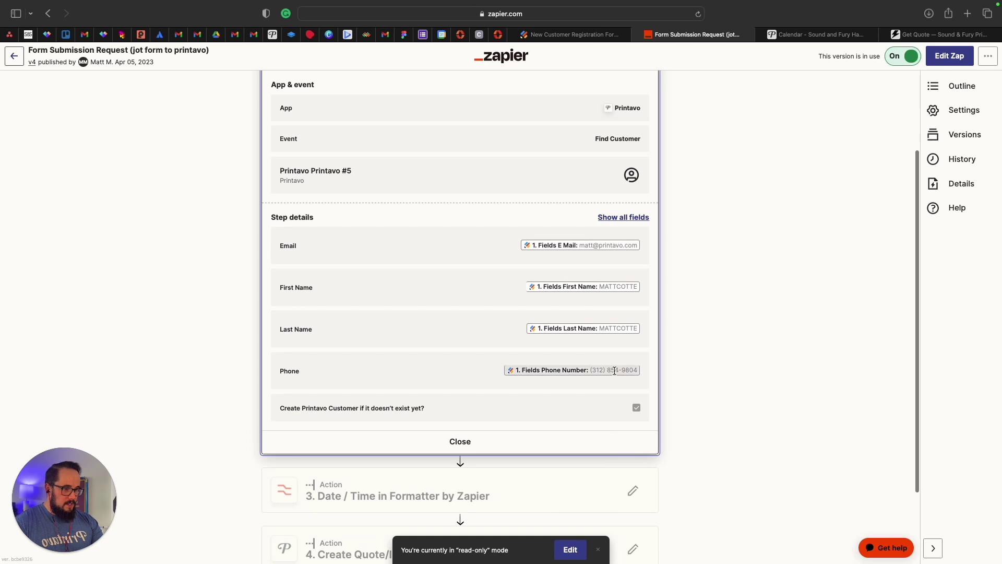
pyautogui.scroll(-1, 614, 370)
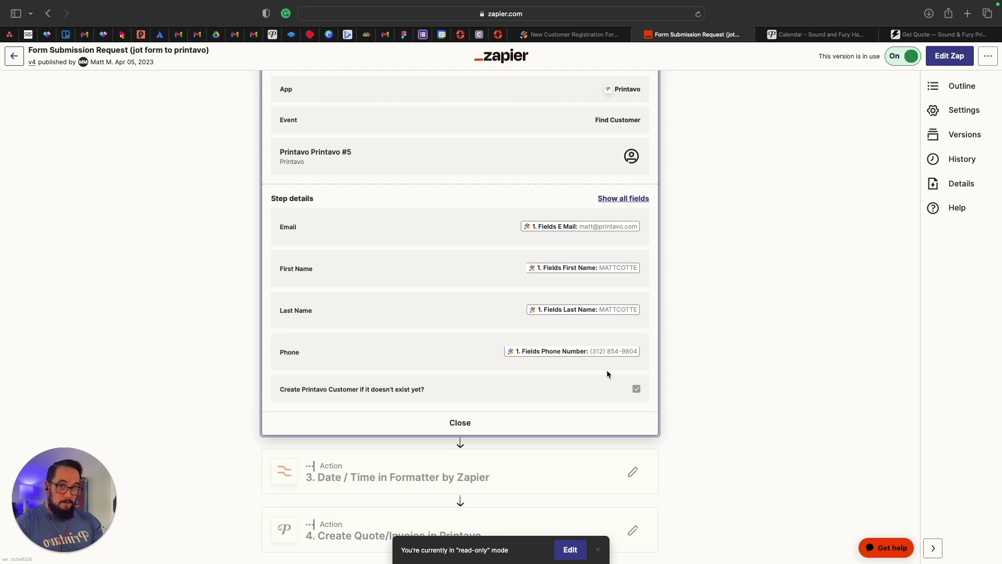
pyautogui.scroll(-3, 538, 417)
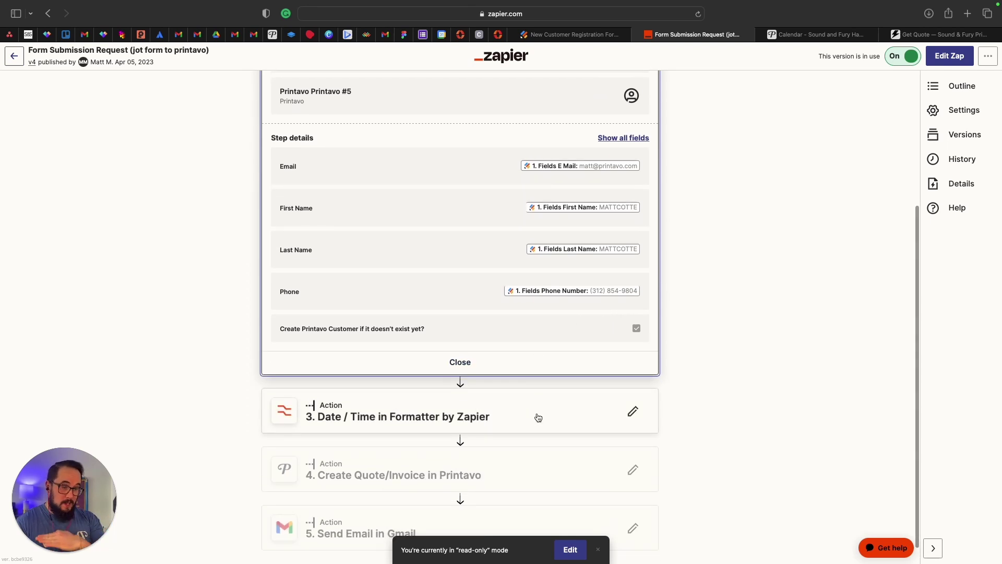
pyautogui.scroll(-1, 441, 413)
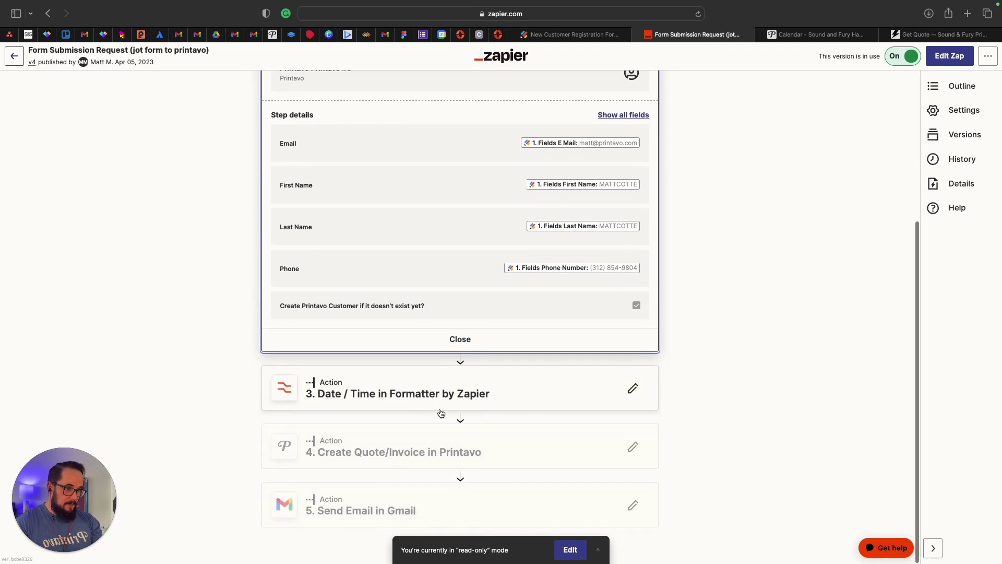
# Review the settings of Zapier step 3, 'Date / Time in Formatter by Zapier'.
pyautogui.click(409, 388)
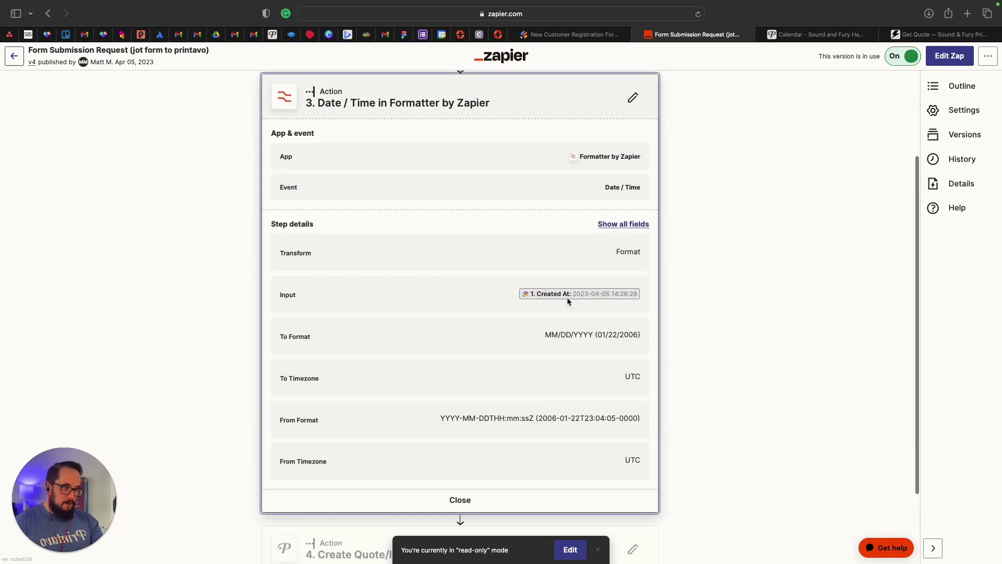
pyautogui.scroll(5, 584, 273)
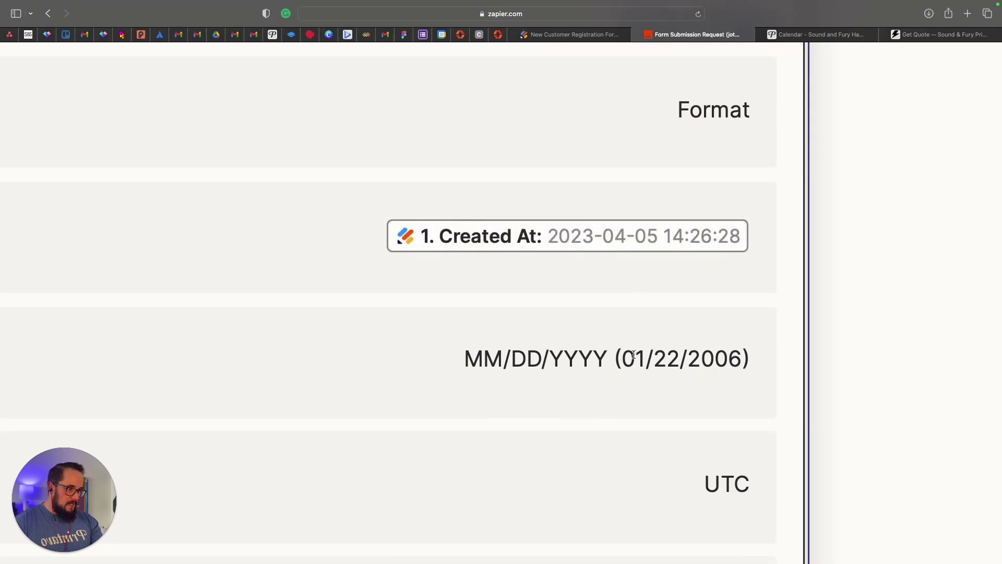
pyautogui.scroll(-5, 672, 368)
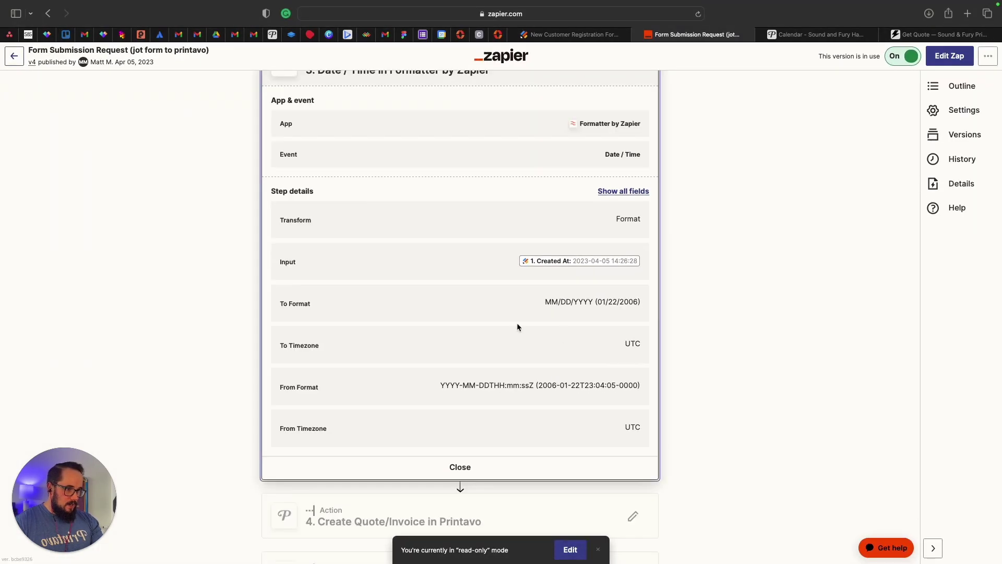
pyautogui.scroll(4, 429, 309)
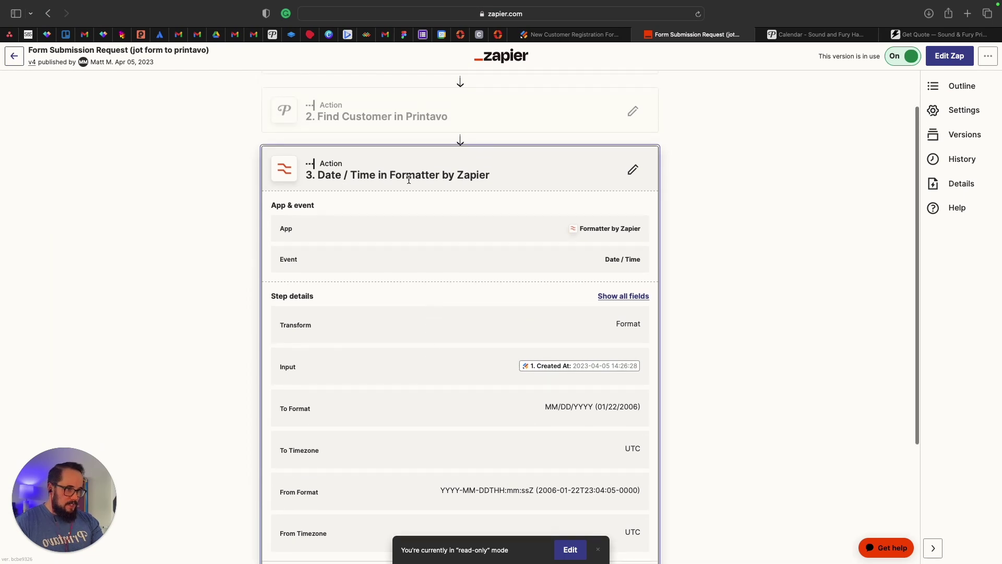
pyautogui.scroll(-5, 466, 203)
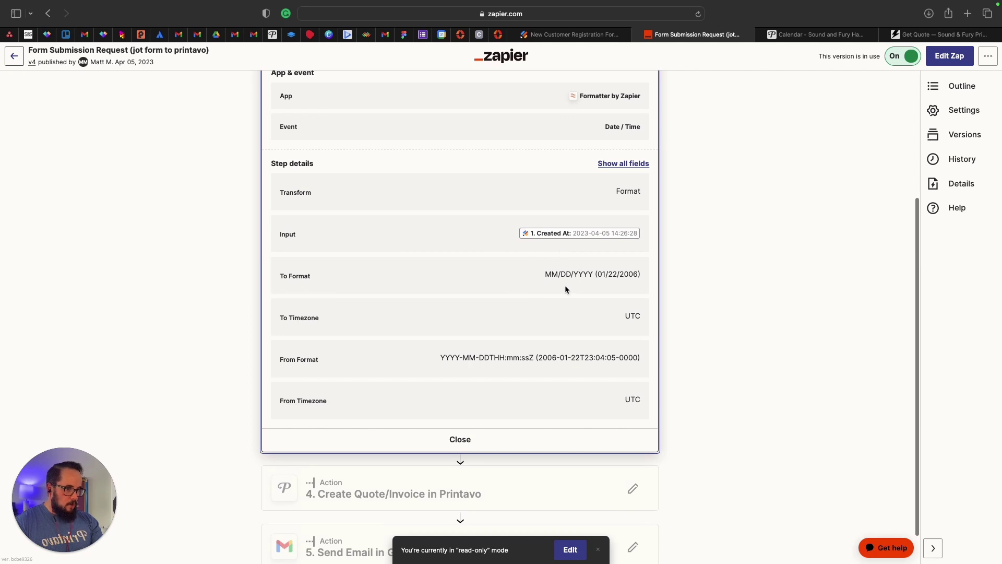
# Show the 'Create Quote/Invoice in Printavo' step's mappings for quantity, nickname and due date.
pyautogui.scroll(-2, 561, 321)
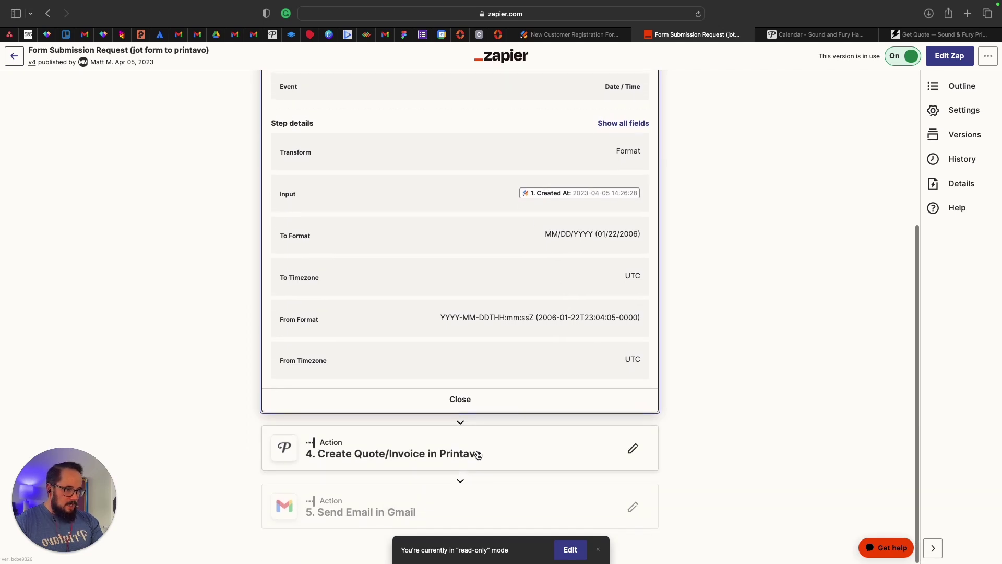
pyautogui.click(478, 454)
pyautogui.scroll(-5, 410, 342)
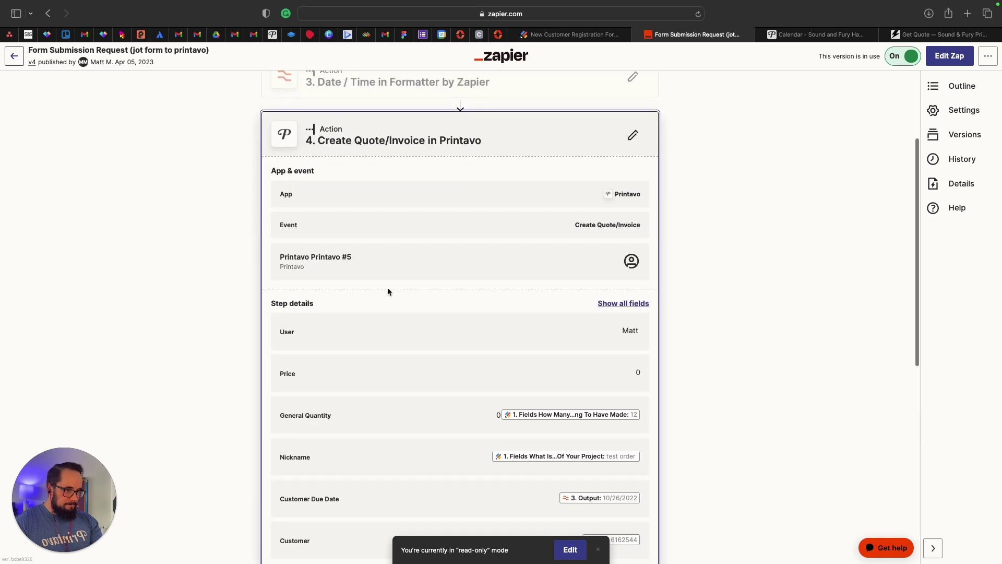
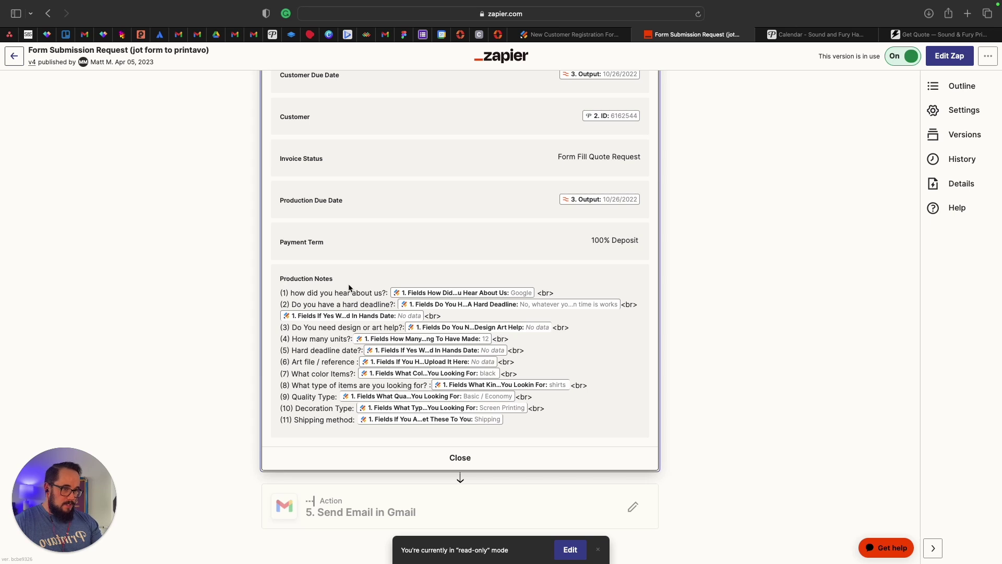
# Highlight the first Production Notes question, then switch to the Jotform New Customer Registration Form submissions.
pyautogui.moveTo(282, 293); pyautogui.dragTo(385, 293)
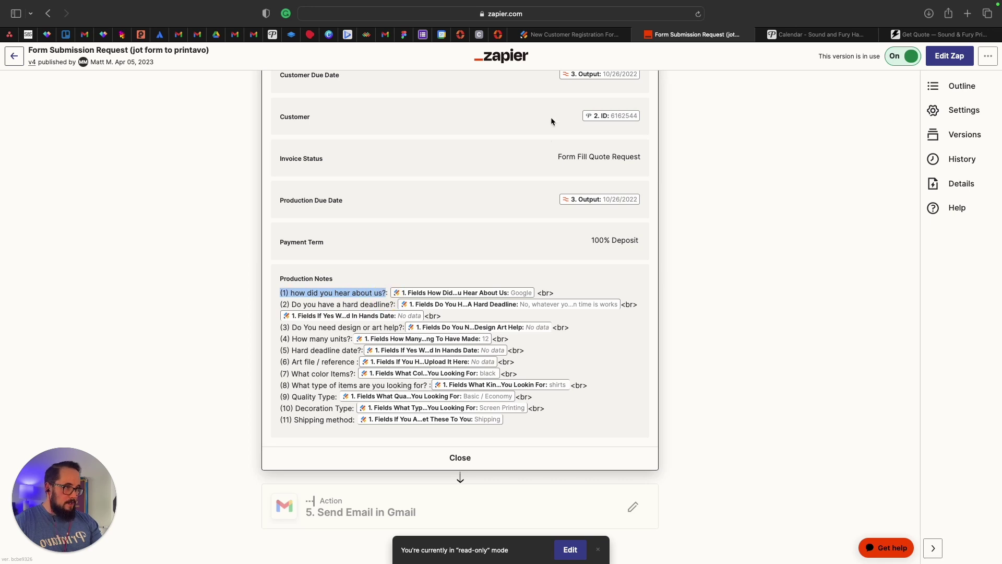
pyautogui.click(585, 34)
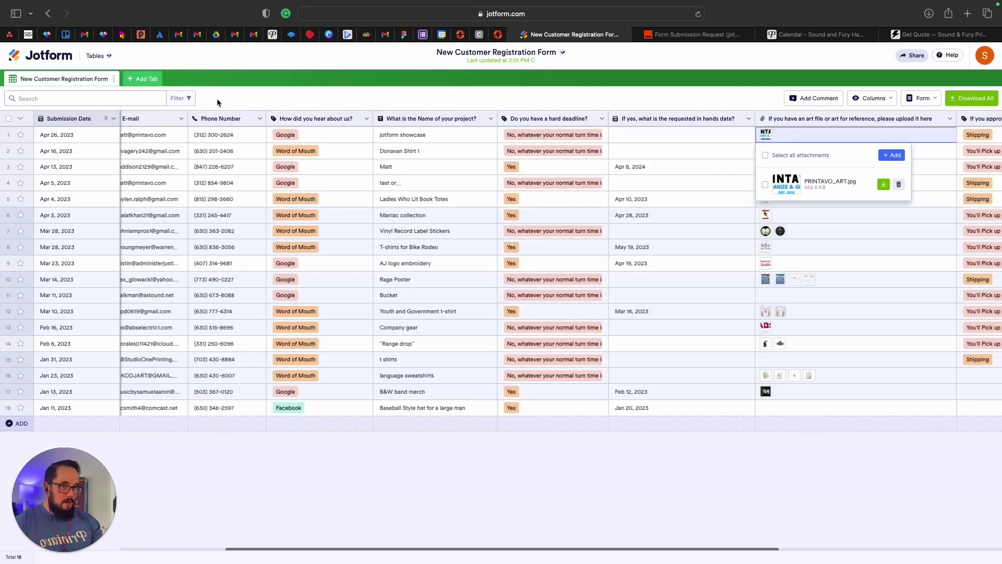
# Review the 'Get a quote' form's questions in the Jotform builder, then return to the Zapier Production Notes mapping.
pyautogui.click(50, 16)
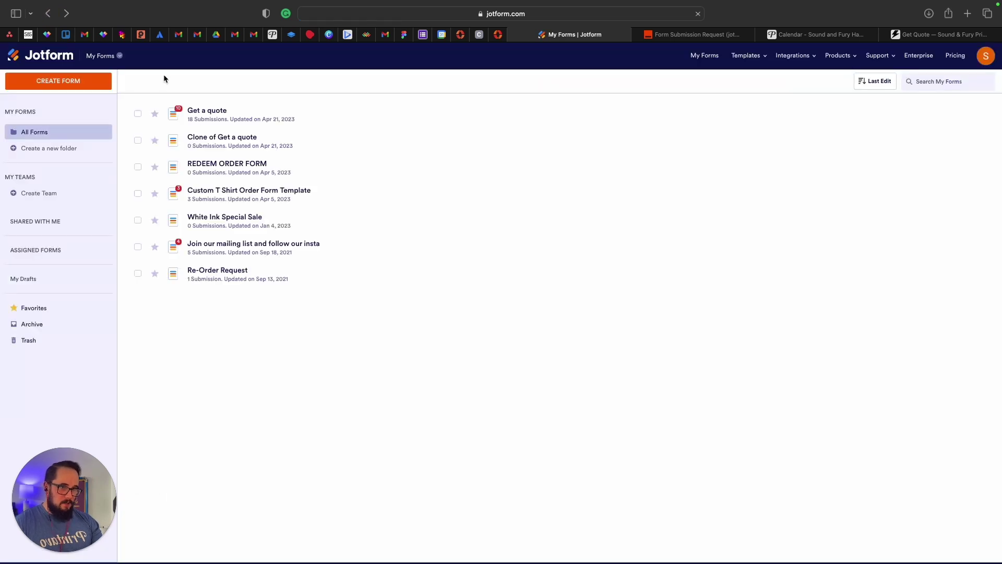
pyautogui.click(898, 115)
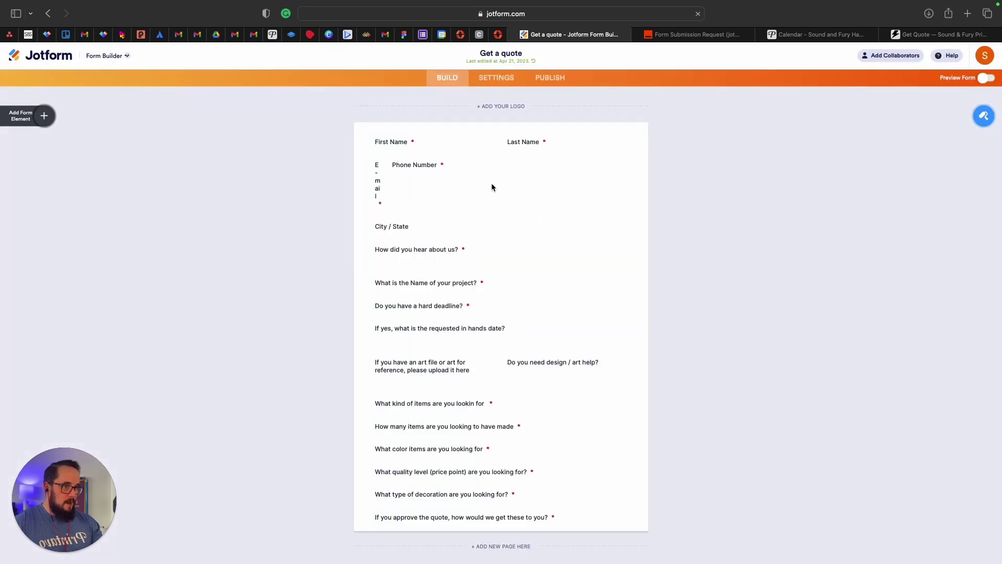
pyautogui.scroll(-5, 281, 282)
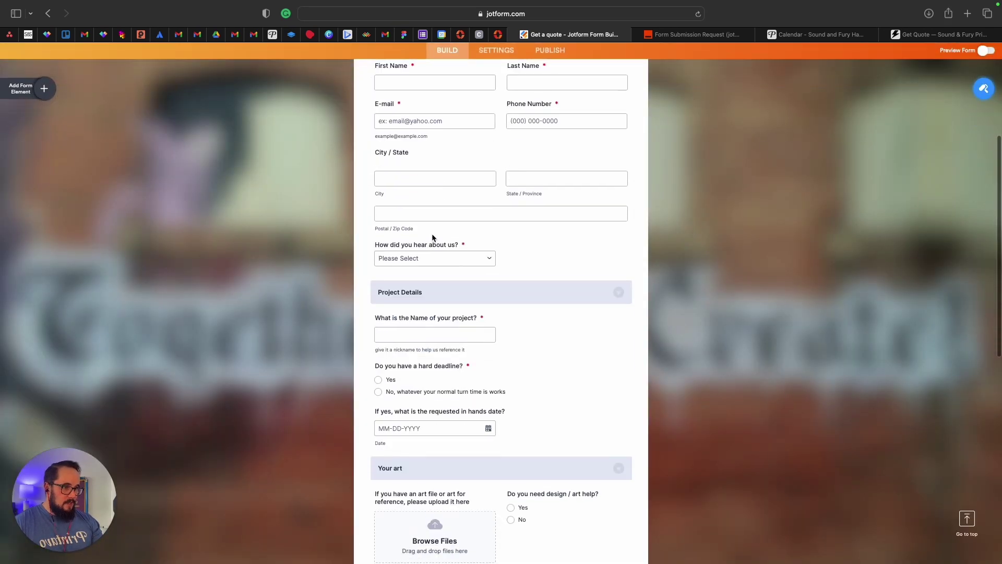
pyautogui.click(742, 33)
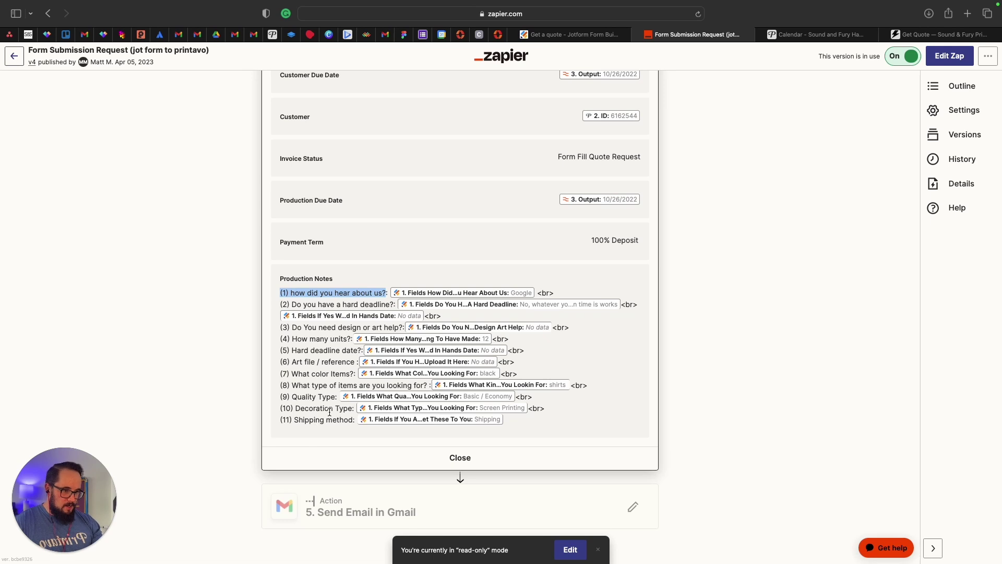
# Highlight the 'Form Fill Quote Request' Invoice Status value, then expand the '5. Send Email in Gmail' step.
pyautogui.scroll(1, 587, 295)
pyautogui.scroll(5, 587, 295)
pyautogui.click(552, 386)
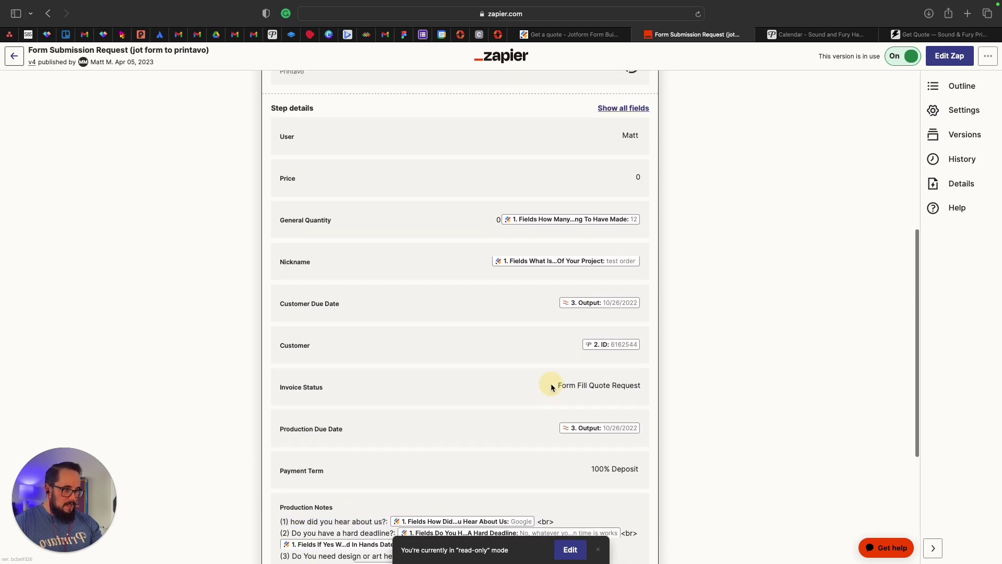
pyautogui.moveTo(550, 383); pyautogui.dragTo(655, 382)
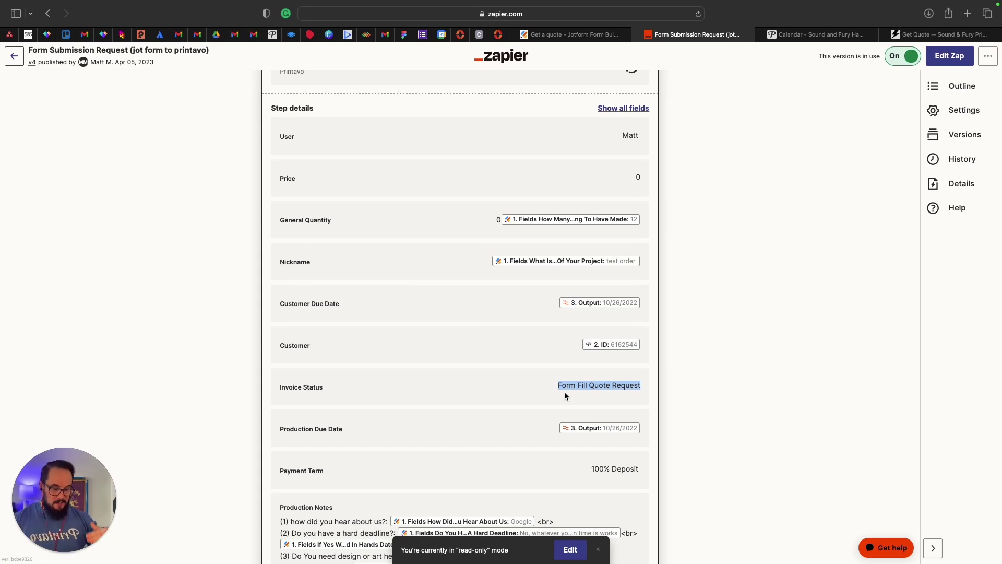
pyautogui.scroll(-5, 565, 392)
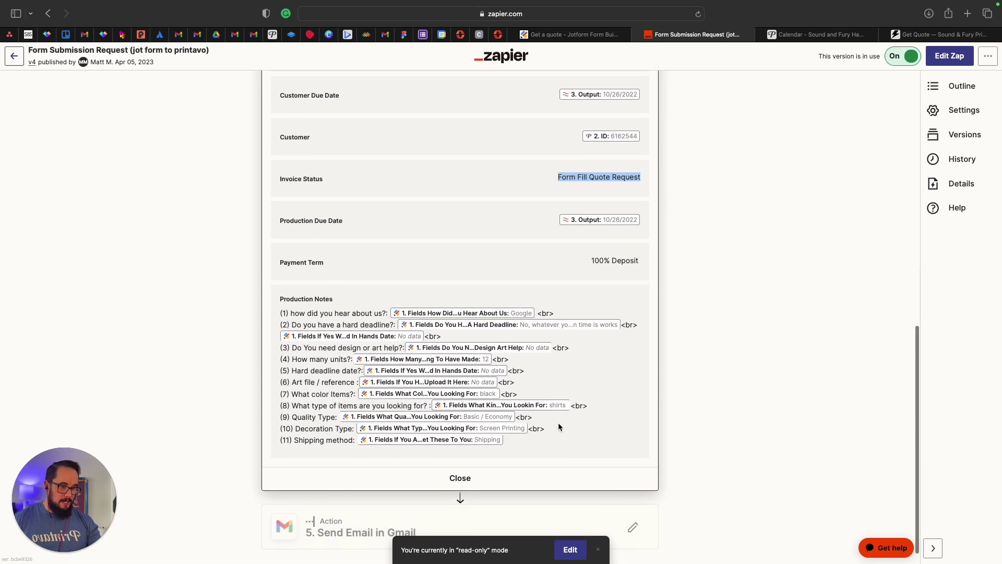
pyautogui.click(402, 509)
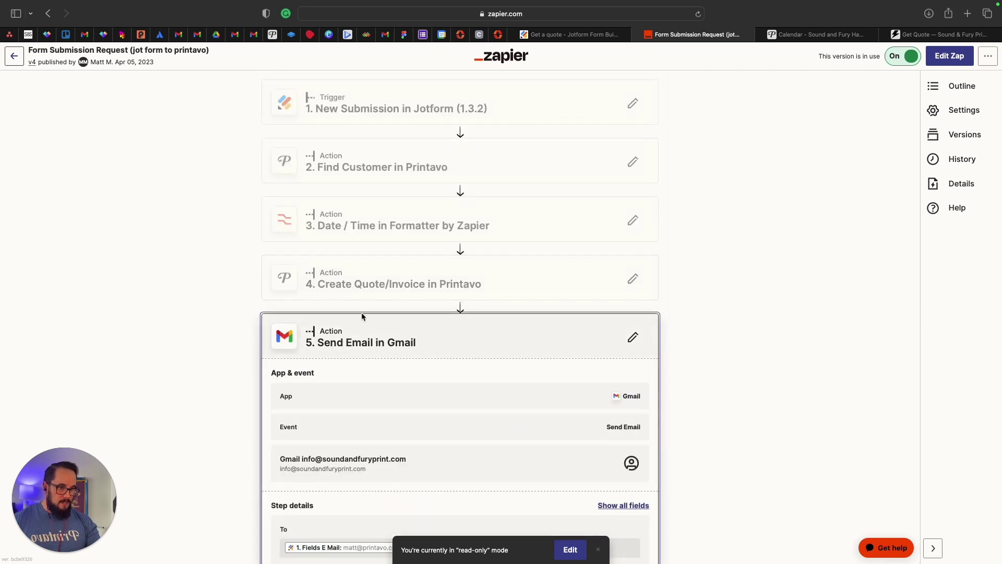
pyautogui.scroll(-3, 362, 337)
pyautogui.scroll(-2, 417, 276)
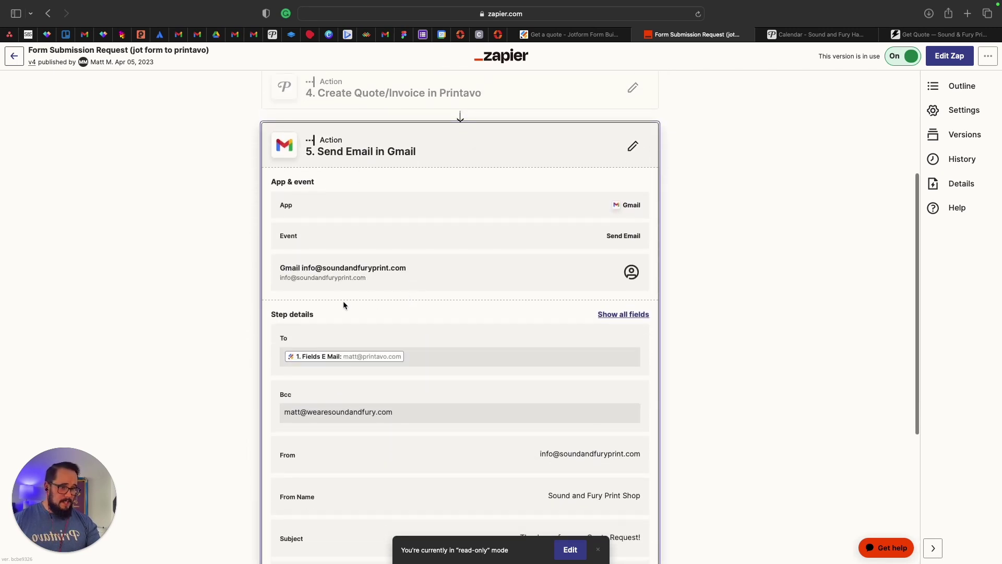
pyautogui.scroll(-2, 344, 290)
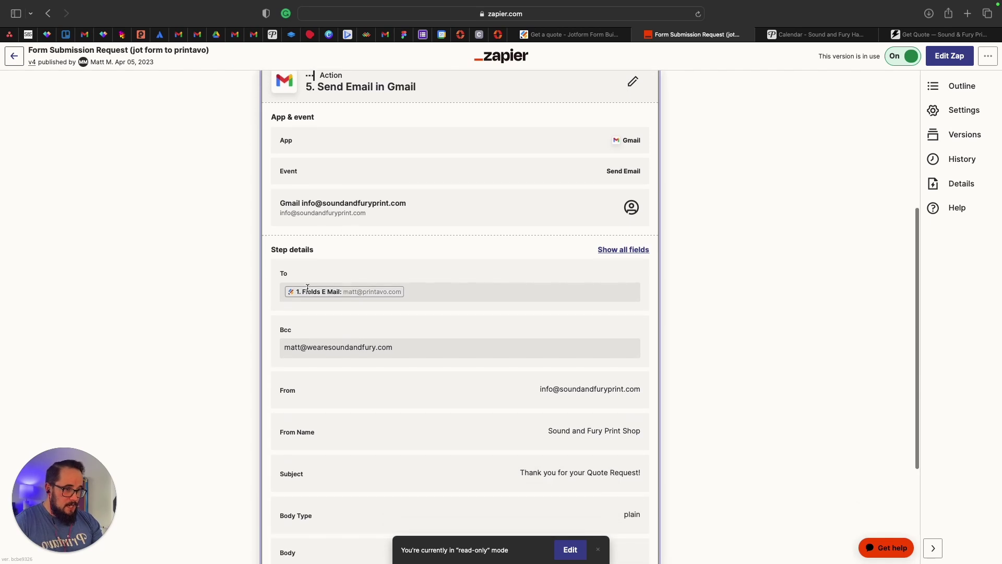
pyautogui.scroll(-3, 343, 309)
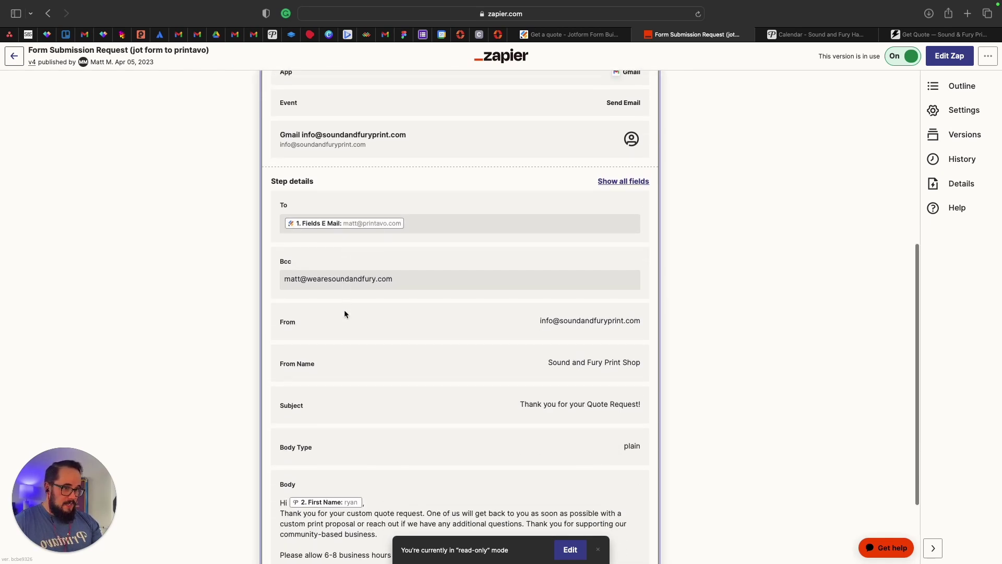
pyautogui.scroll(-2, 412, 271)
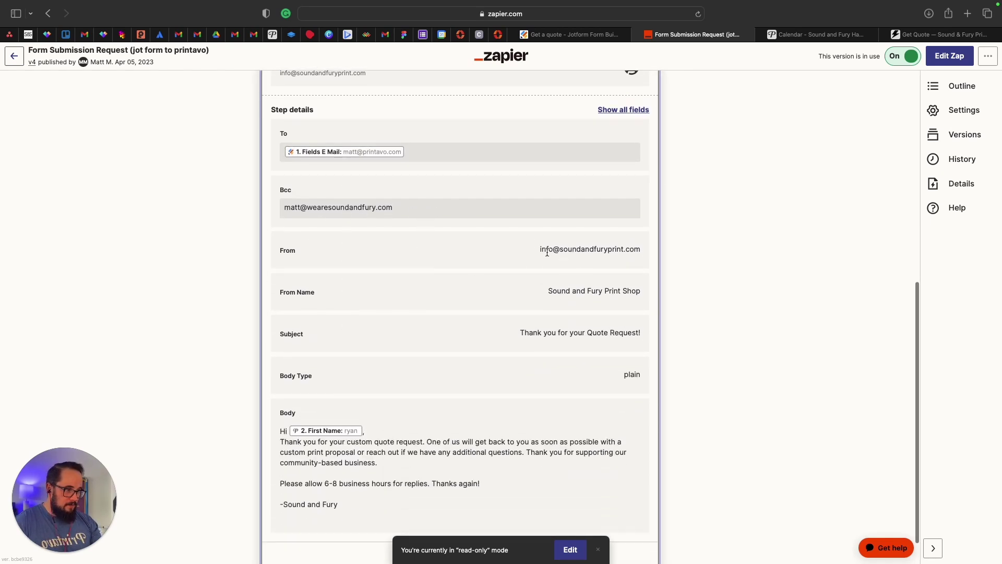
pyautogui.scroll(-1, 579, 258)
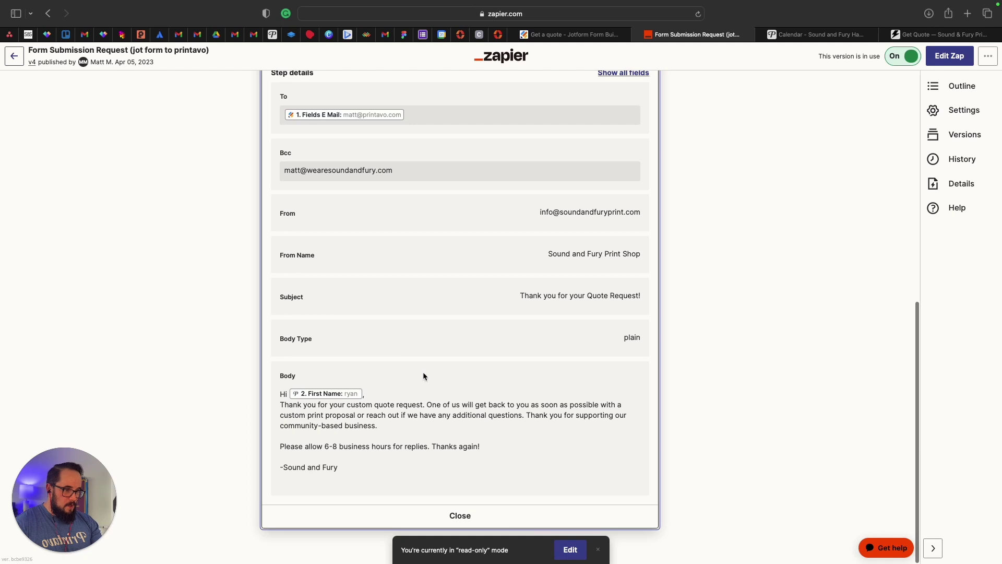
pyautogui.scroll(1, 403, 367)
pyautogui.scroll(-1, 422, 317)
pyautogui.scroll(10, 423, 318)
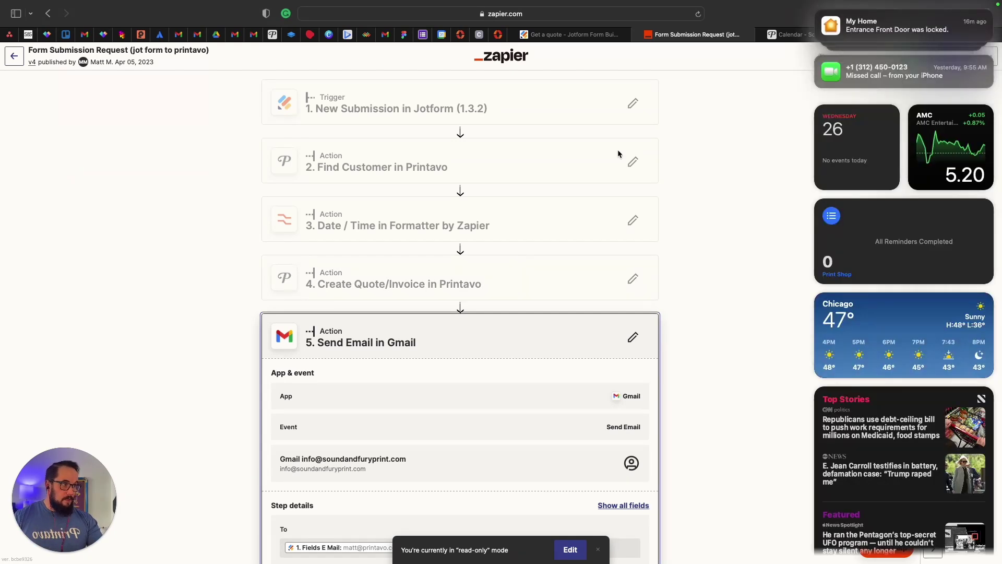
pyautogui.click(822, 34)
# Check Printavo's quotes list for Form Fill Quote Request entries, then return to Zapier's My Zaps.
pyautogui.click(52, 192)
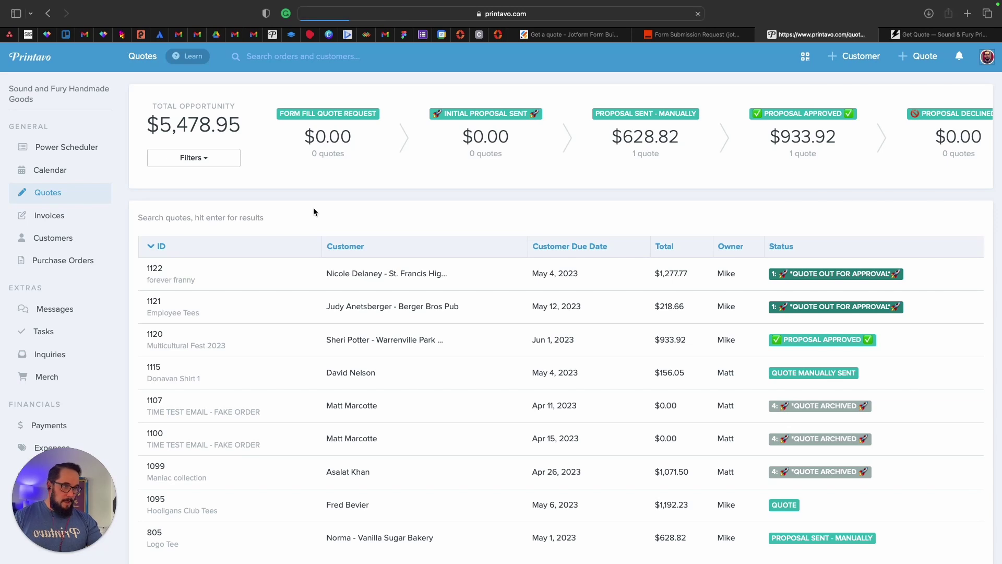
pyautogui.moveTo(699, 36)
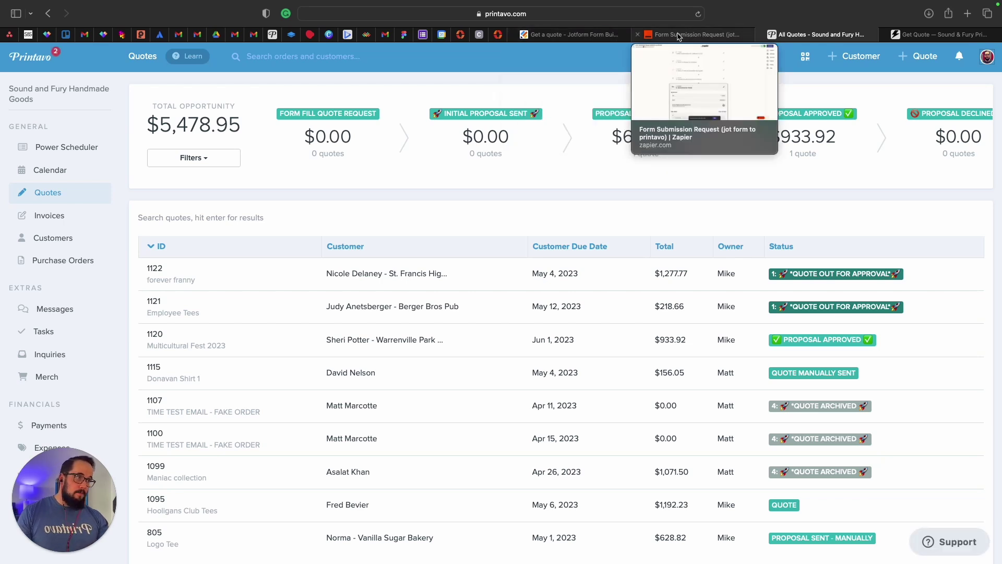
pyautogui.click(679, 35)
pyautogui.click(14, 57)
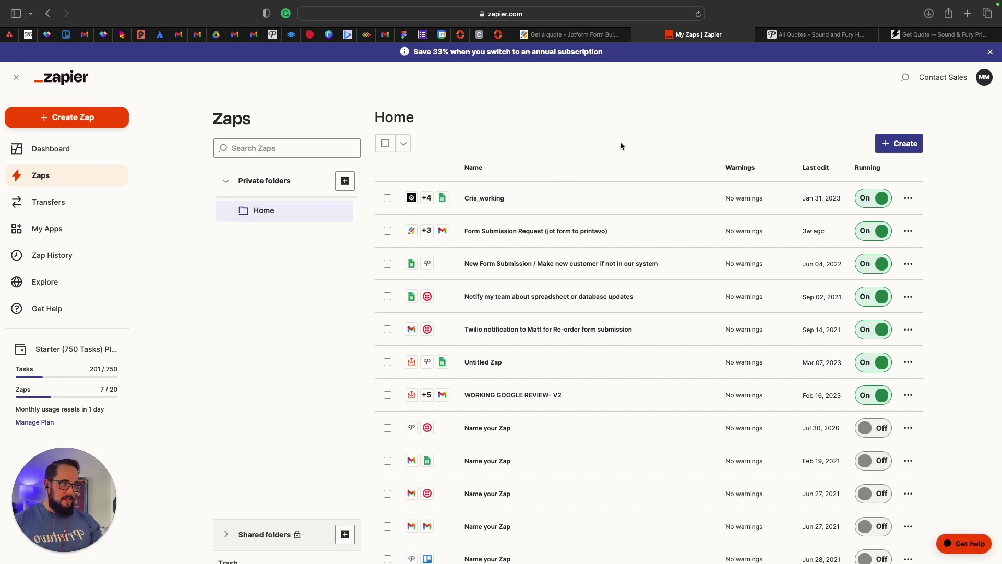
# Return to Printavo's All Quotes list to find the new quote 1123, 'jotform showcase'.
pyautogui.click(807, 34)
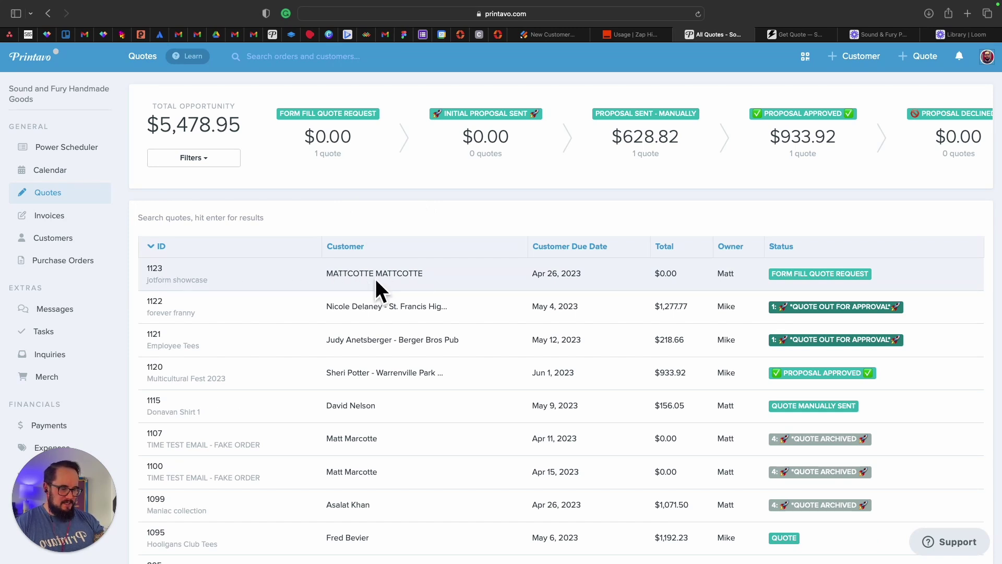
# Filter the quotes list to Form Fill Quote Request and open quote 1123.
pyautogui.click(319, 277)
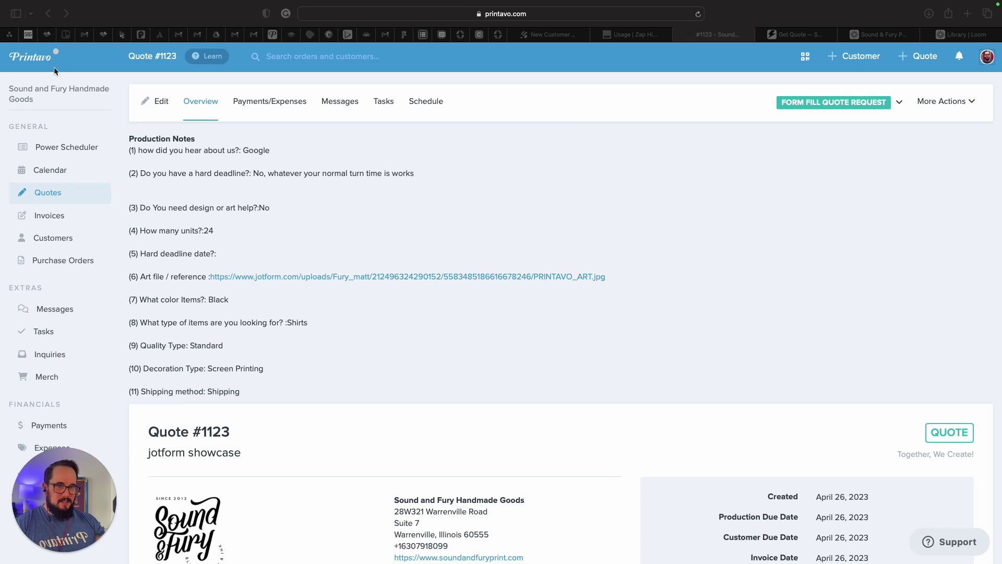
pyautogui.click(429, 168)
pyautogui.click(49, 192)
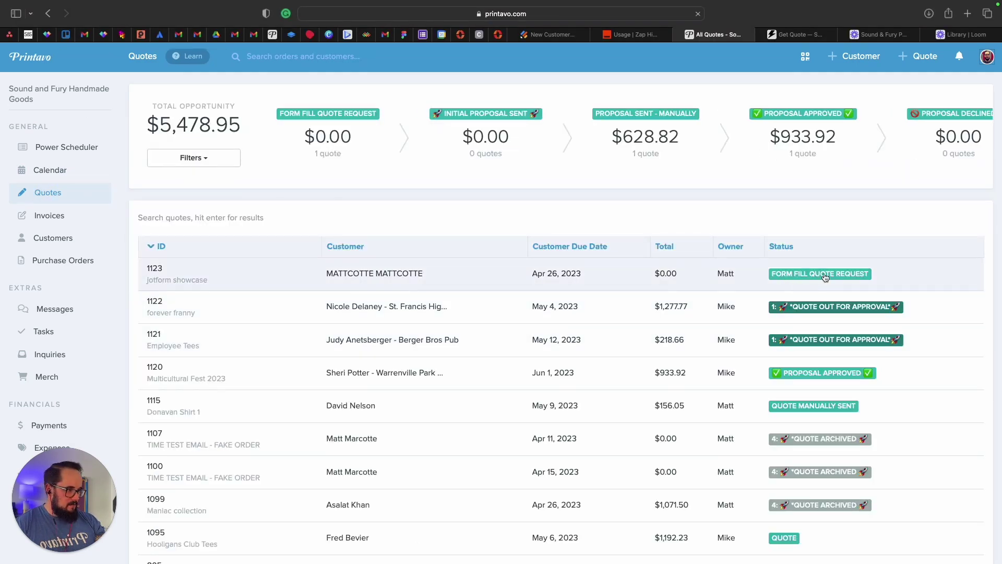
pyautogui.click(327, 129)
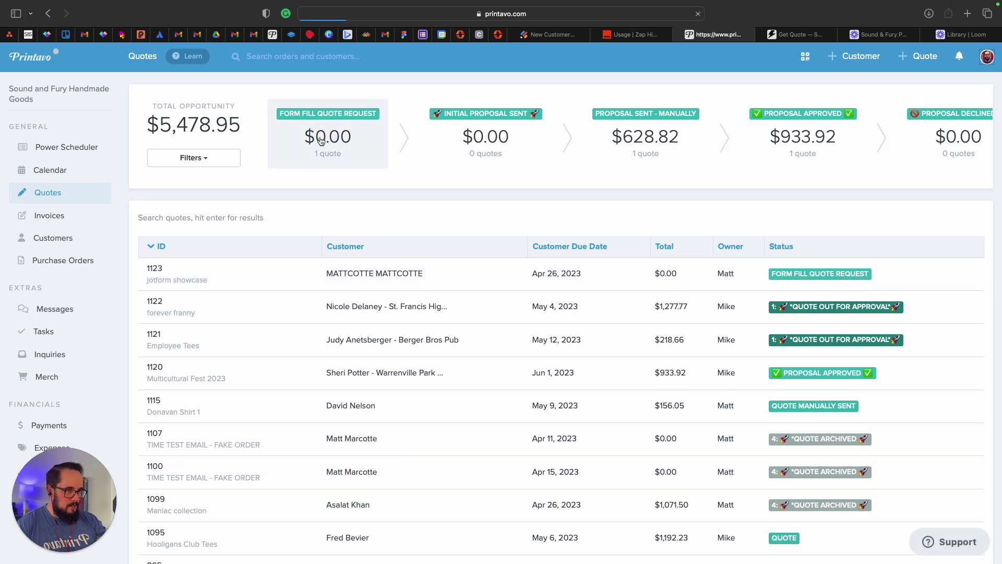
pyautogui.click(340, 275)
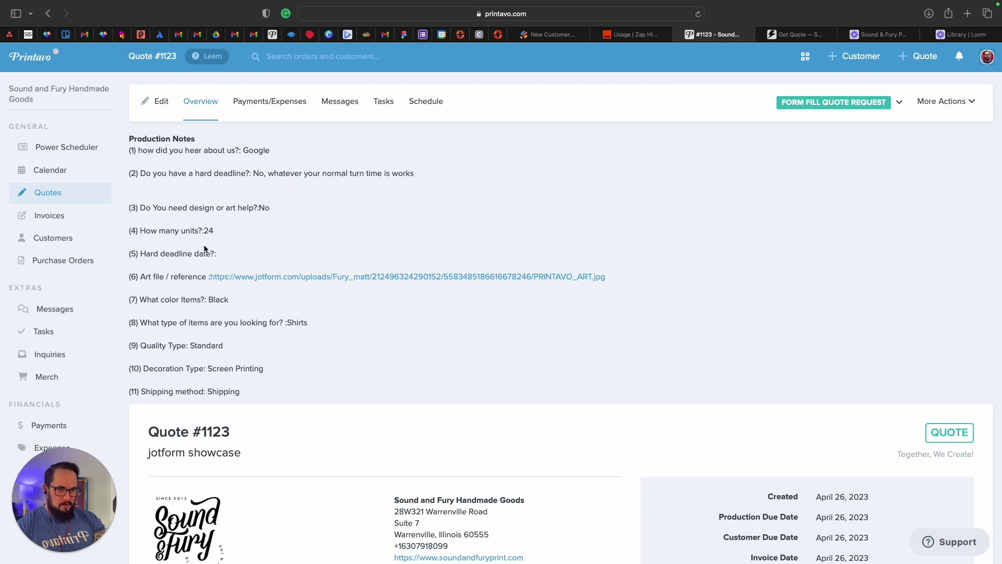
# View the PRINTAVO_ART.jpg art file, review the quote overview, and open quote 1123 for editing.
pyautogui.click(248, 281)
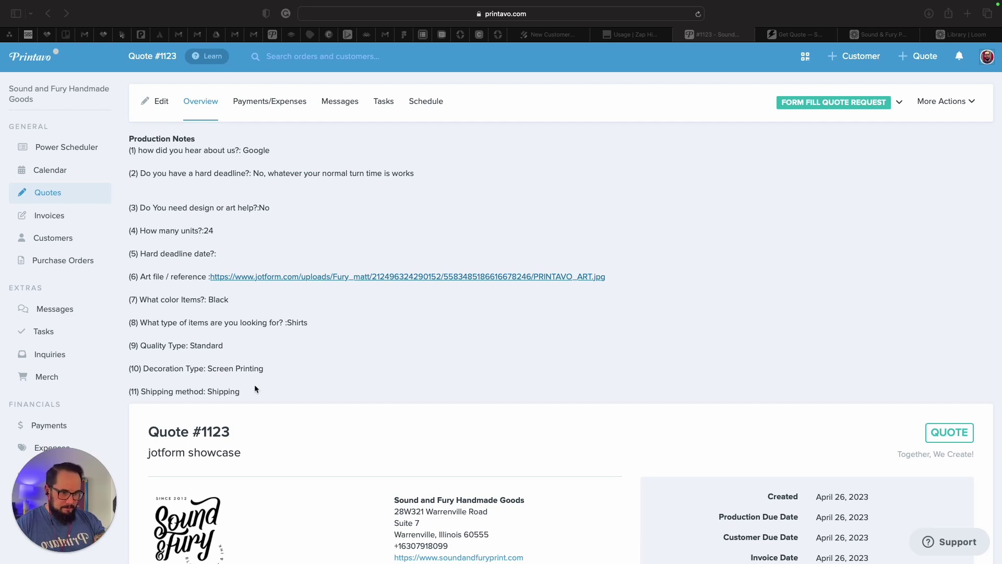
pyautogui.click(319, 366)
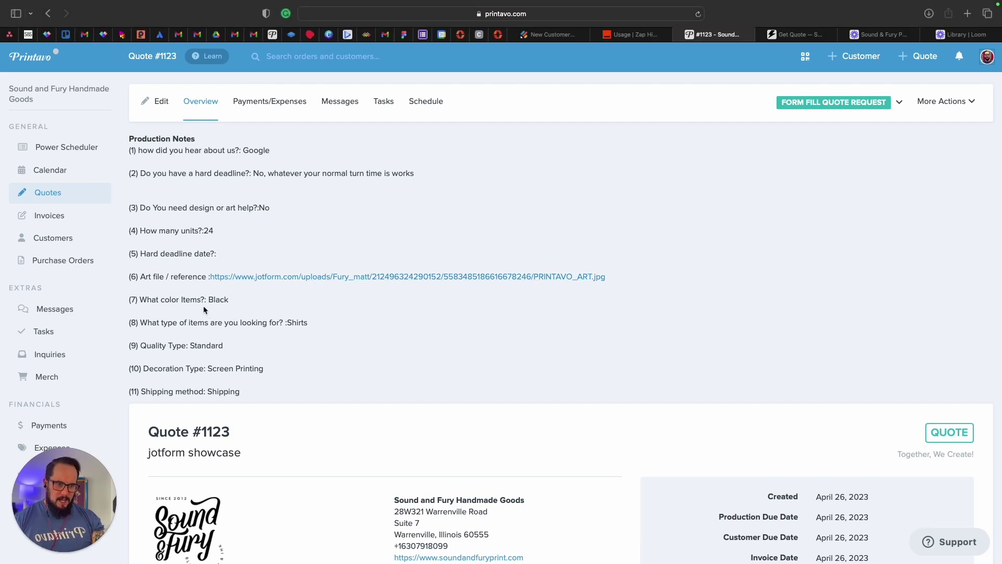
pyautogui.scroll(-1, 204, 309)
pyautogui.scroll(-3, 296, 311)
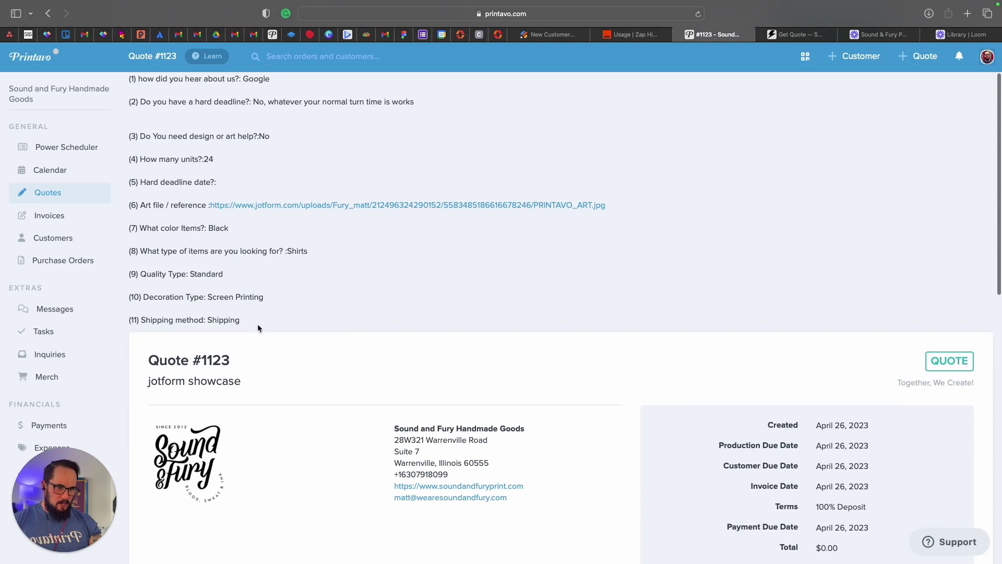
pyautogui.scroll(-1, 267, 300)
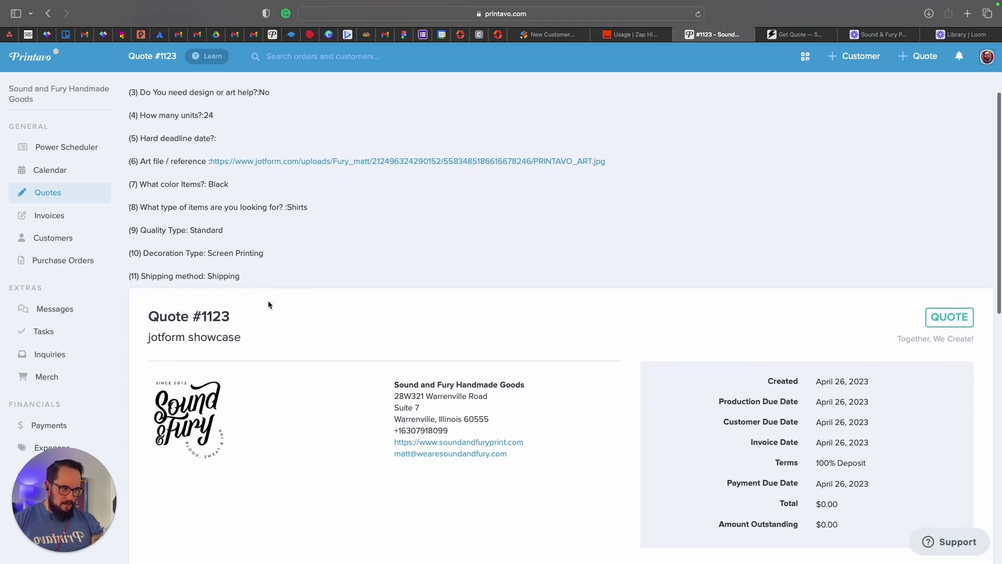
pyautogui.scroll(-12, 302, 300)
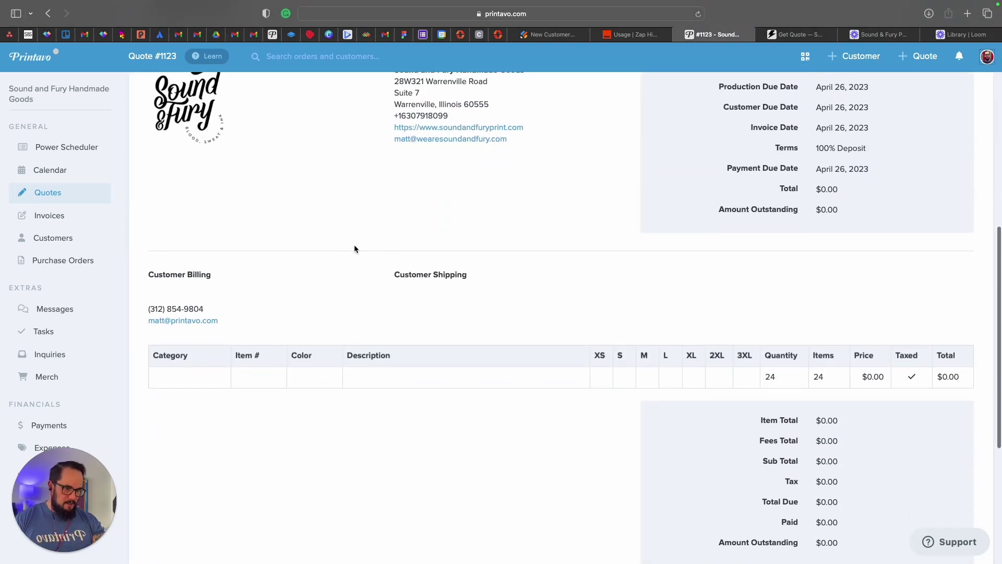
pyautogui.scroll(15, 512, 255)
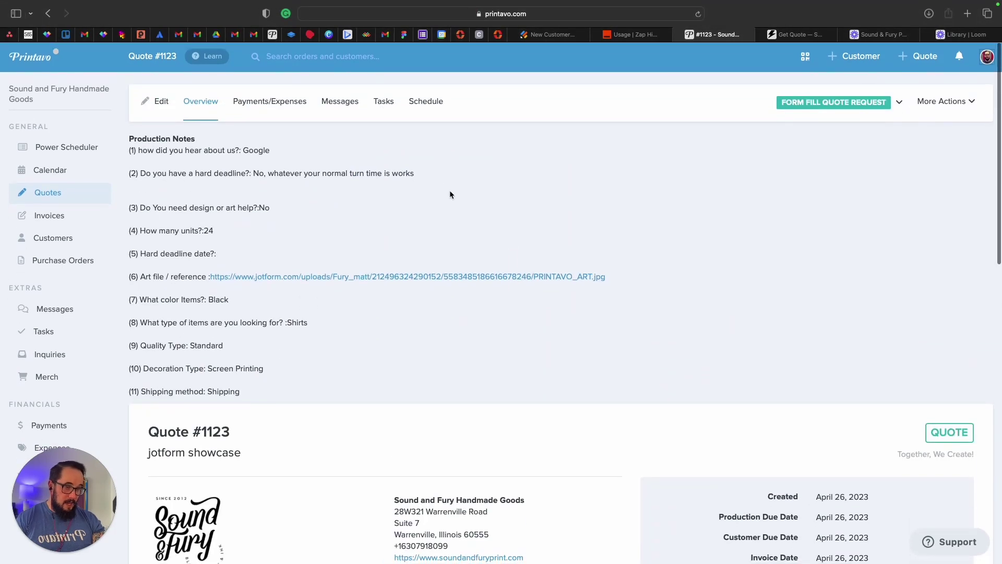
pyautogui.click(155, 103)
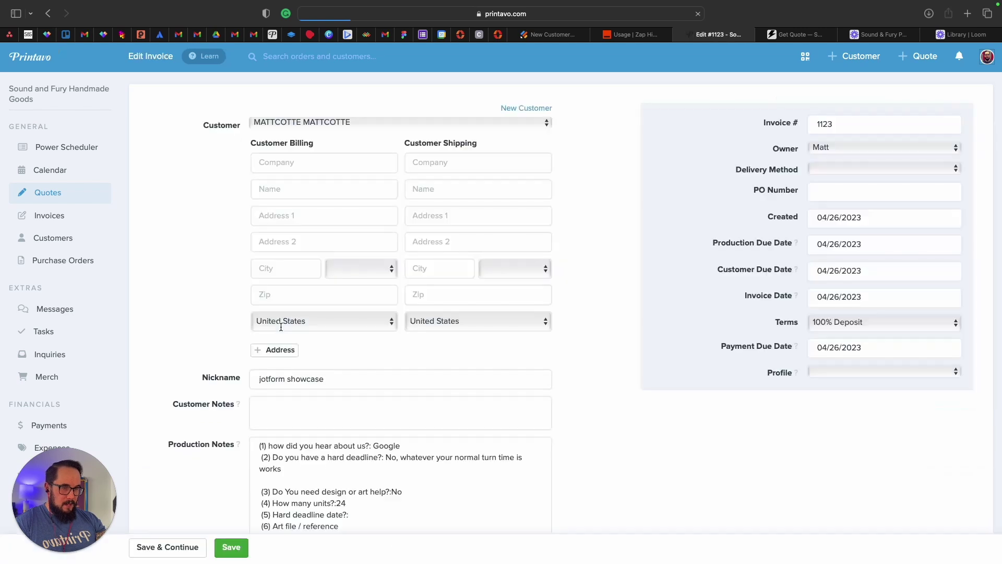
# Enter '3001 Black' as the line item description and choose the Bella + Canvas 3001 Vintage Black Jersey Tee.
pyautogui.scroll(-3, 321, 356)
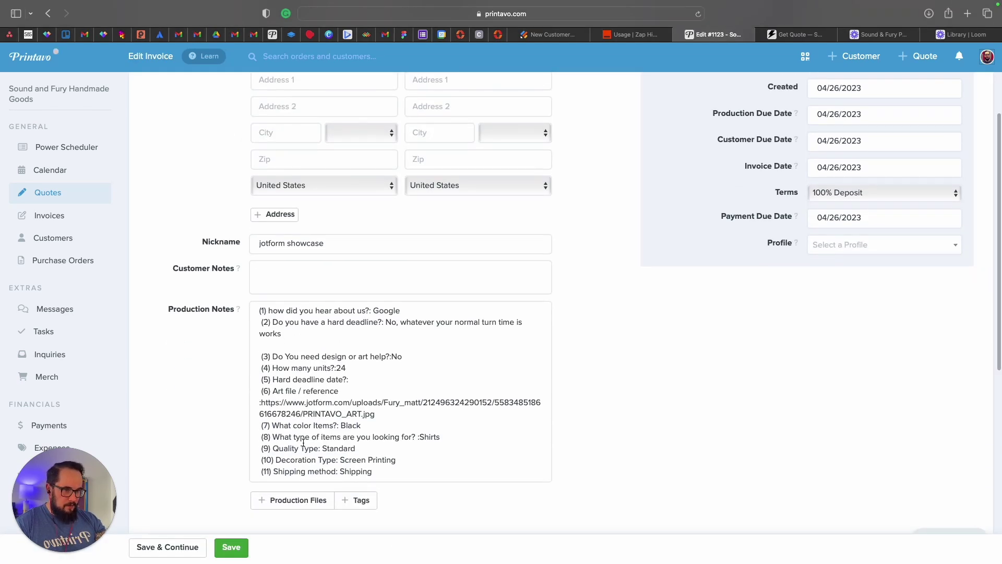
pyautogui.scroll(-4, 305, 445)
pyautogui.scroll(-1, 305, 445)
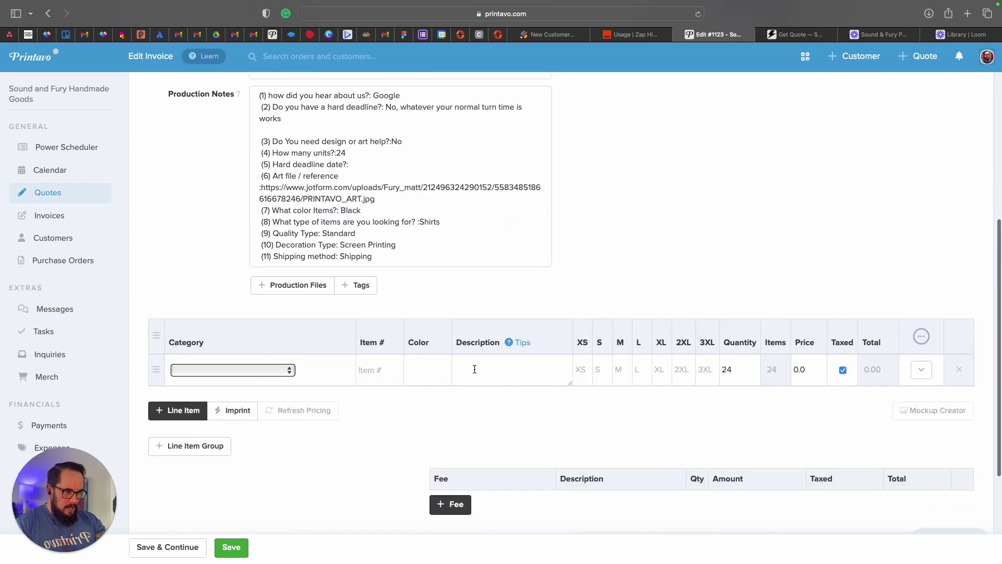
pyautogui.click(475, 369)
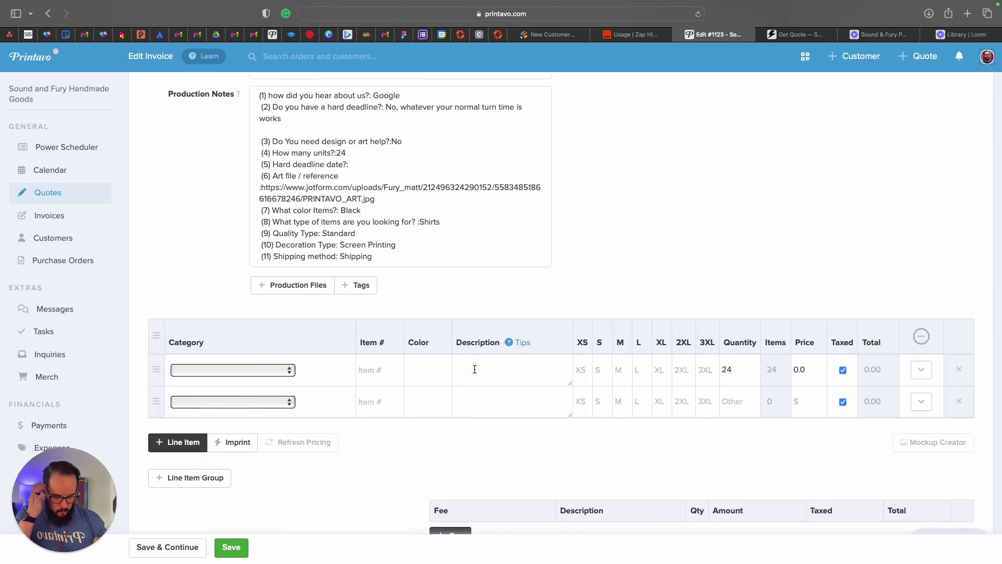
pyautogui.write('30')
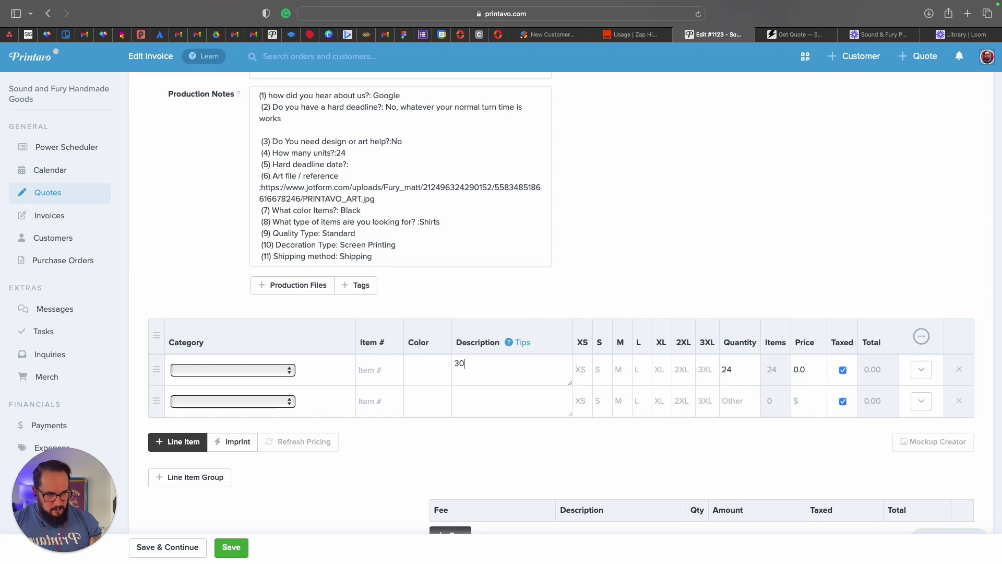
pyautogui.write('01 Black')
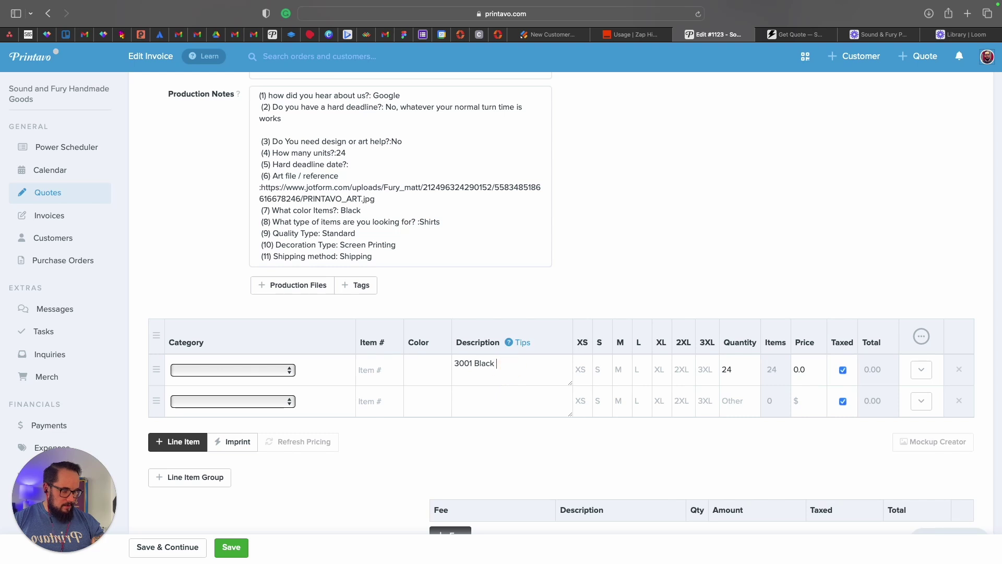
pyautogui.scroll(-2, 503, 363)
pyautogui.tripleClick(512, 331)
pyautogui.write('3001')
pyautogui.press('BackSpace')
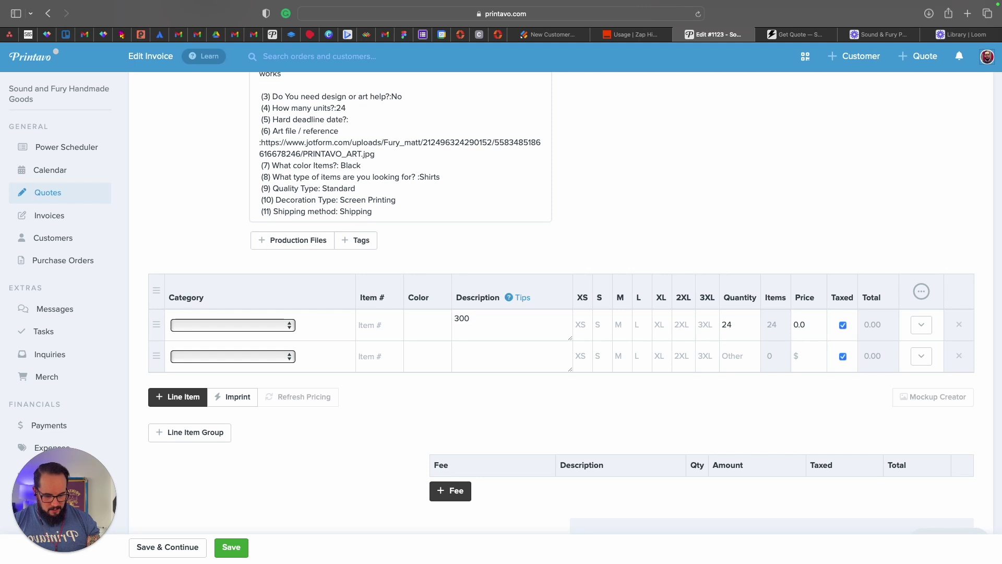
pyautogui.write('Black')
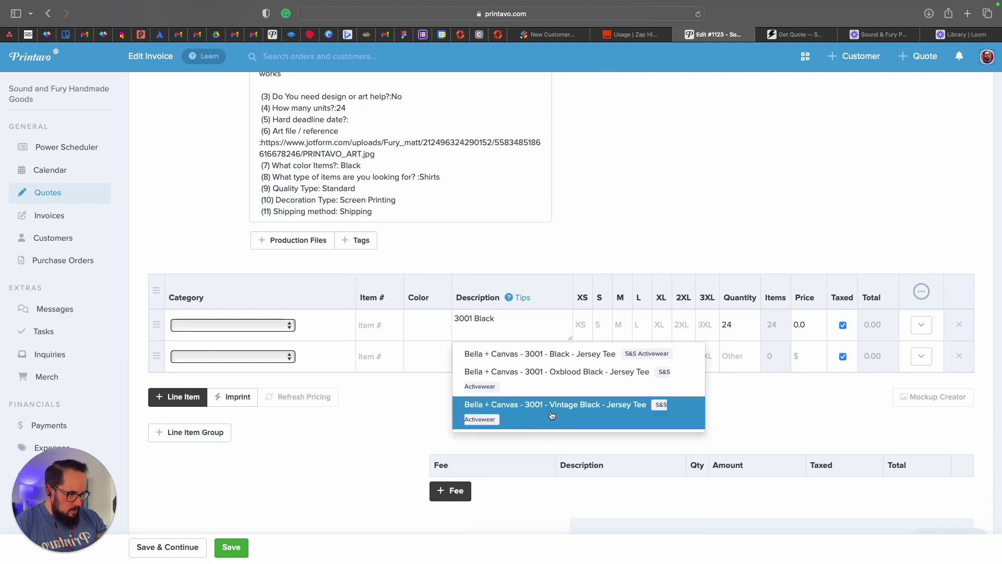
pyautogui.click(551, 415)
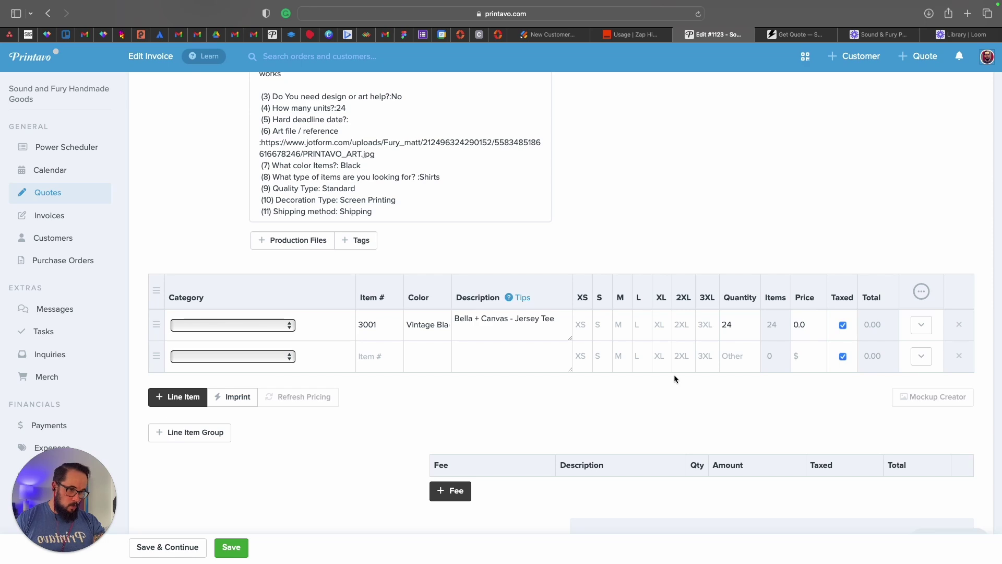
pyautogui.scroll(8, 618, 341)
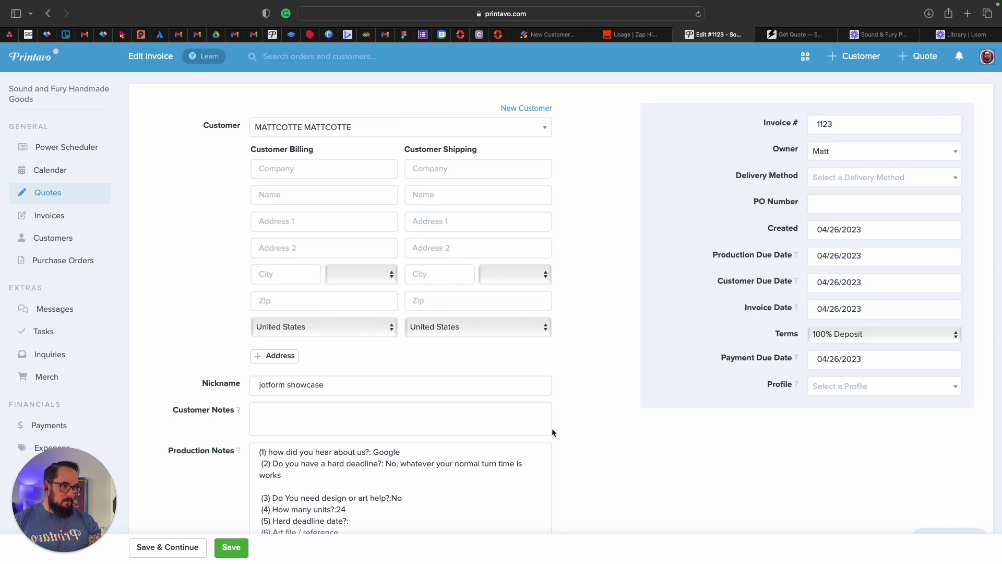
# Put the cursor in quote 1123's Customer Notes field, then go to Zapier's Zap history.
pyautogui.scroll(-1, 578, 432)
pyautogui.click(304, 388)
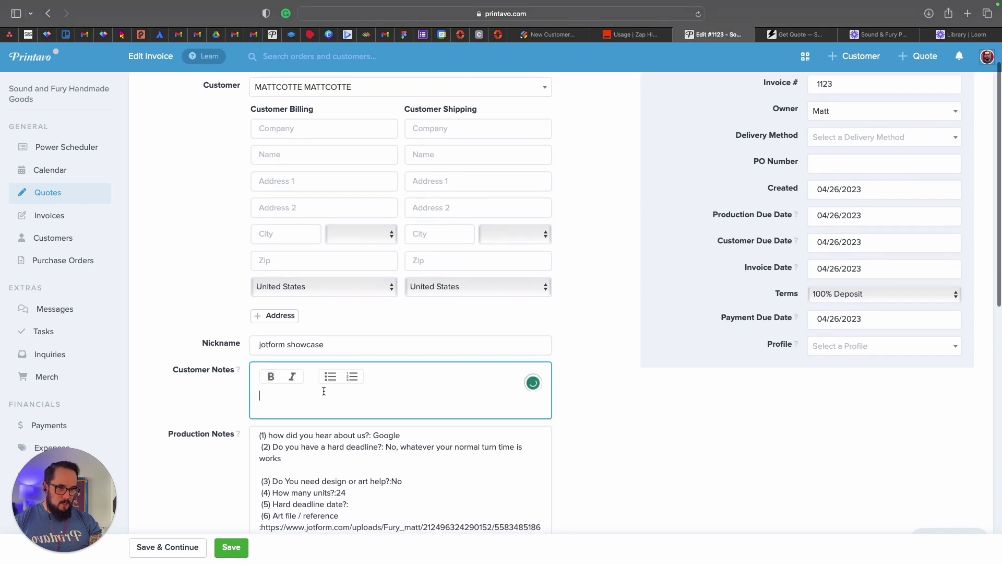
pyautogui.moveTo(167, 369); pyautogui.dragTo(261, 365)
pyautogui.click(261, 392)
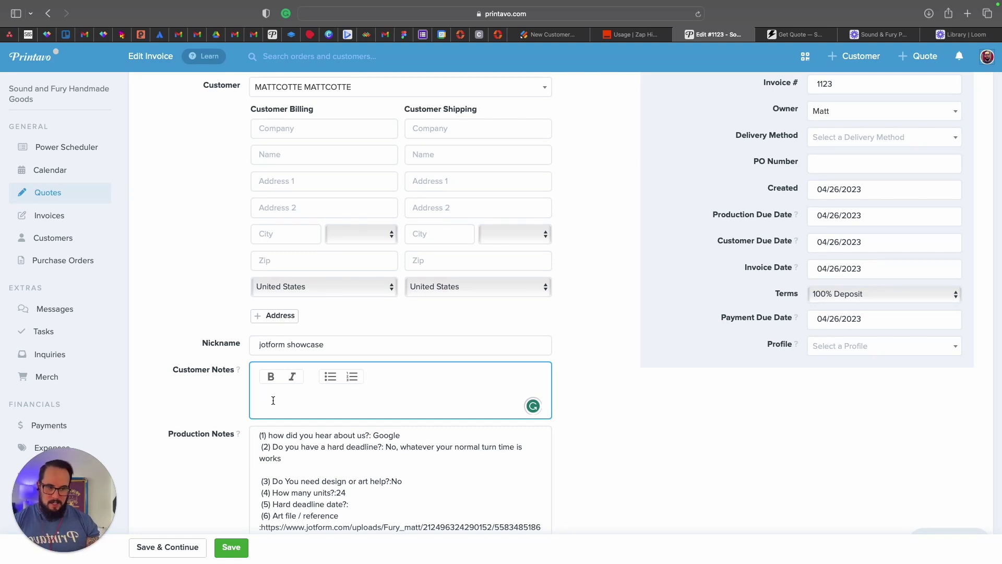
pyautogui.scroll(2, 568, 305)
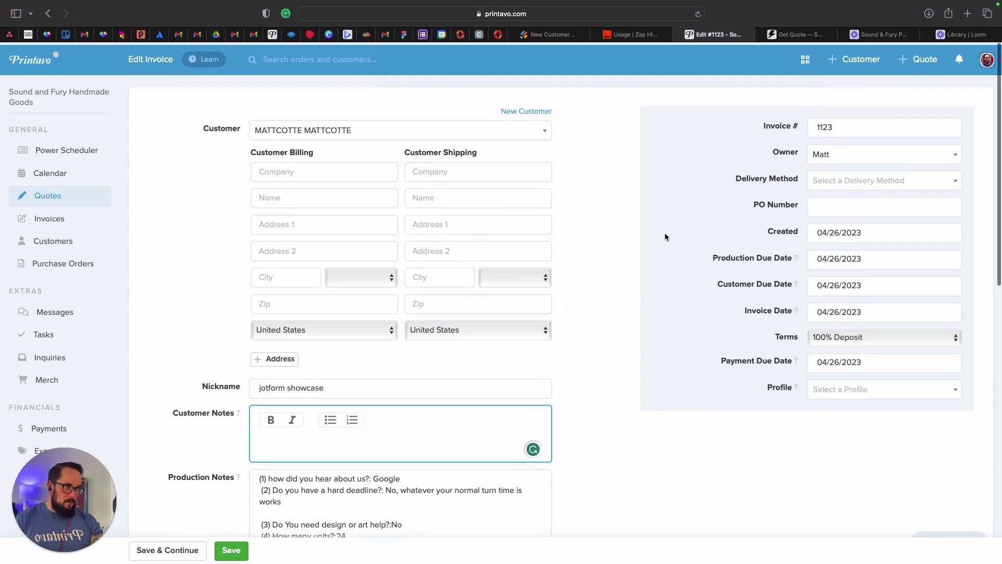
pyautogui.click(631, 34)
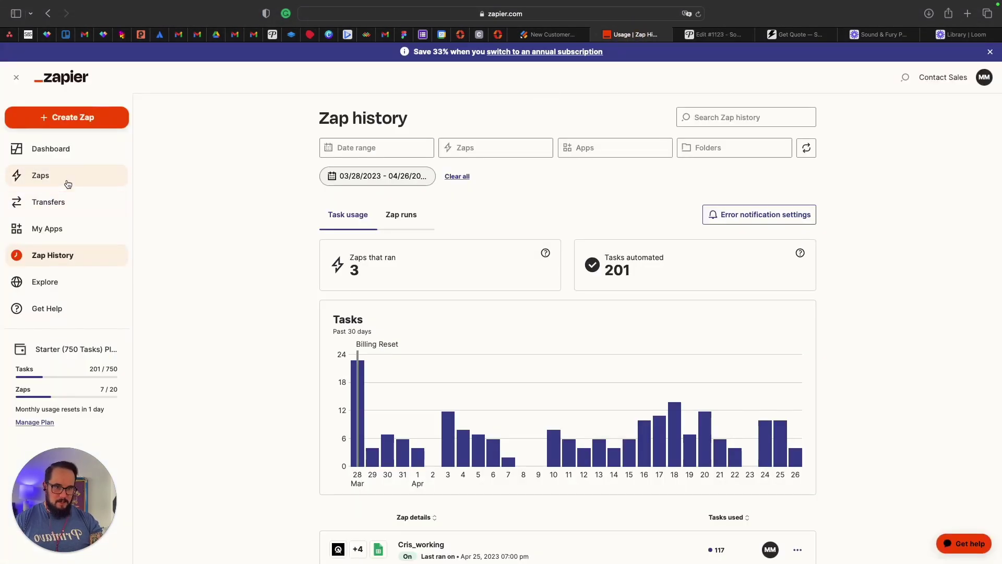
# Go to the Zapier dashboard, then move through Jotform and Printavo to the Sound and Fury Get Quote page.
pyautogui.click(68, 82)
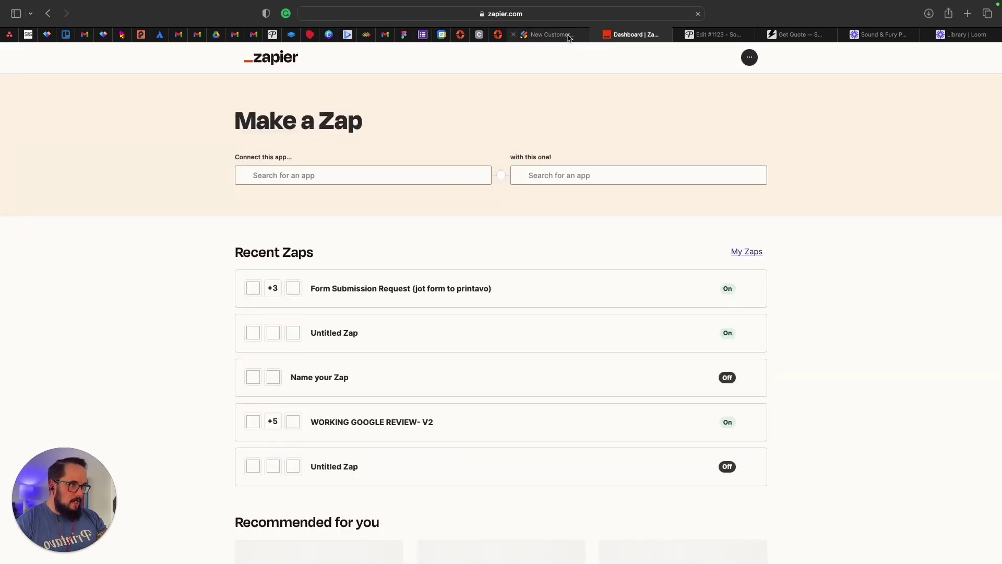
pyautogui.click(569, 36)
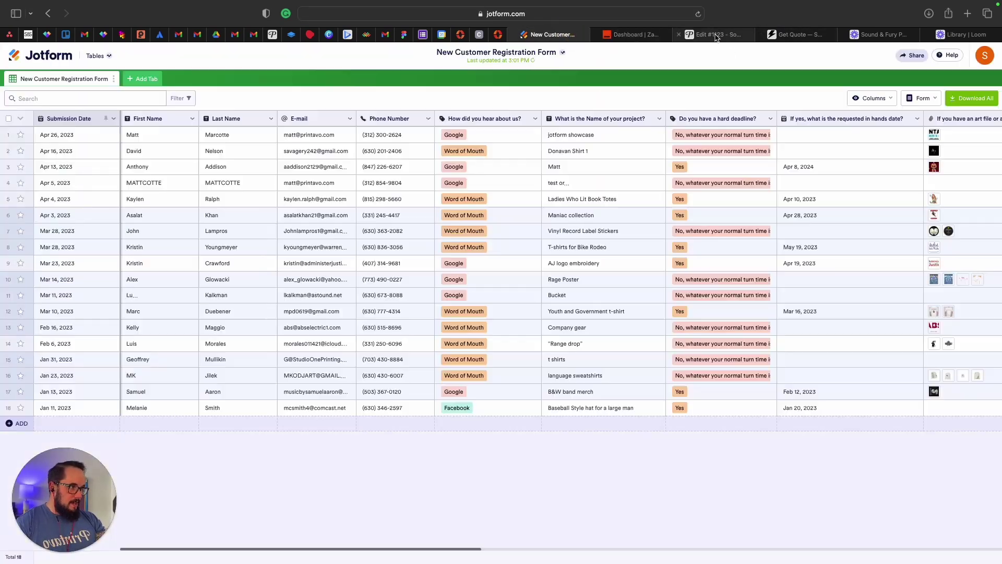
pyautogui.click(715, 34)
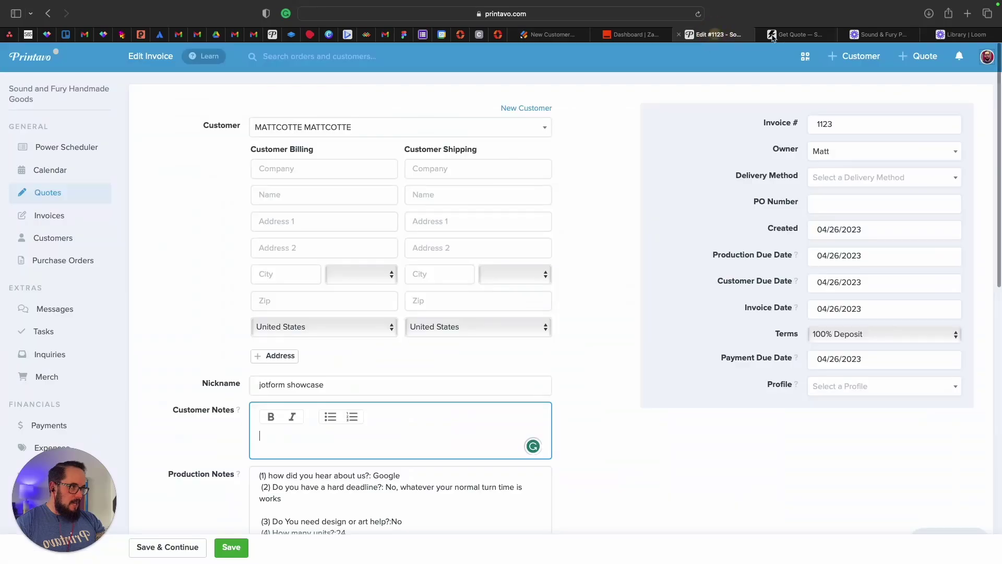
pyautogui.click(794, 34)
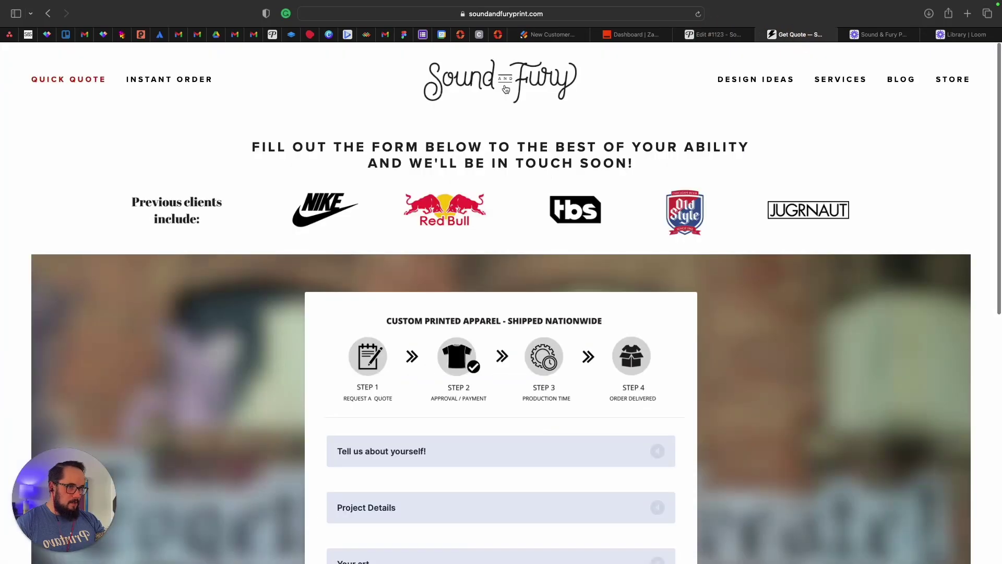
pyautogui.press('super+bracketleft')
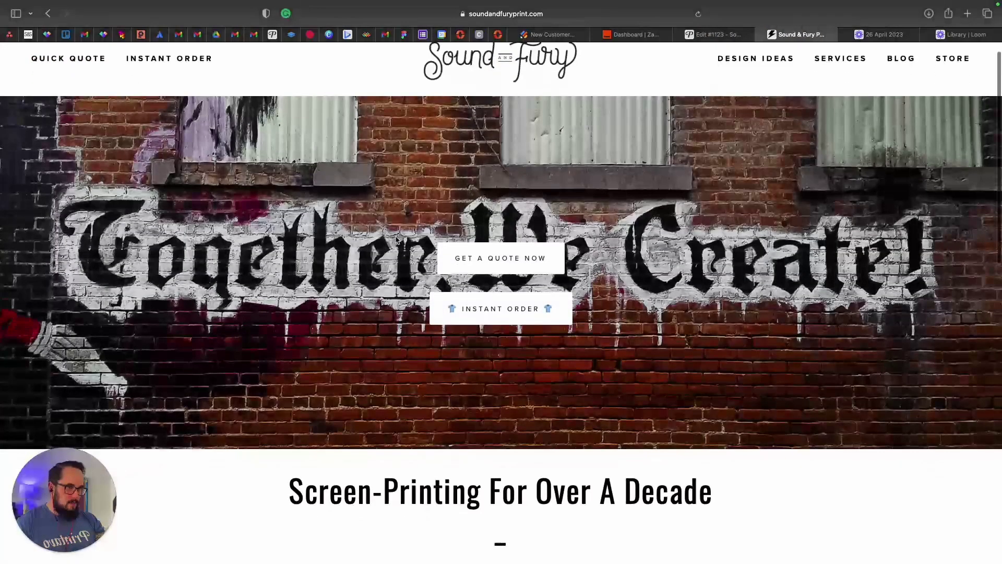
pyautogui.scroll(-4, 395, 239)
pyautogui.scroll(1, 396, 239)
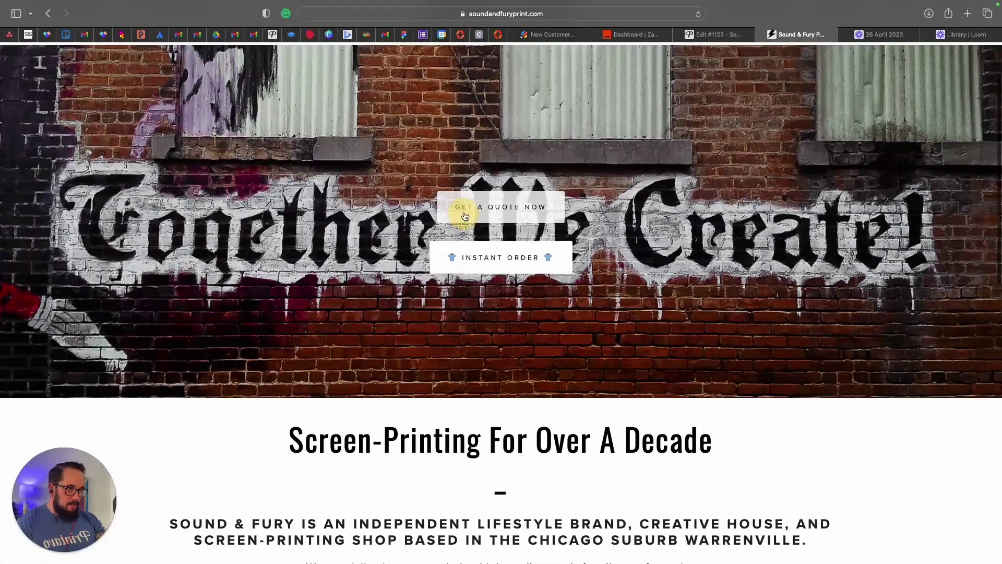
pyautogui.click(463, 214)
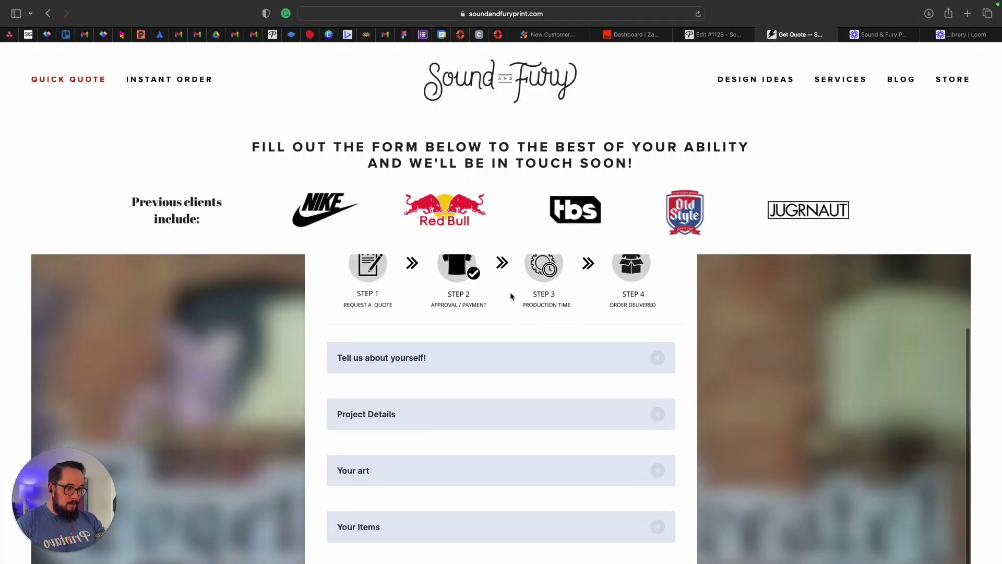
pyautogui.scroll(-5, 448, 396)
pyautogui.scroll(4, 382, 328)
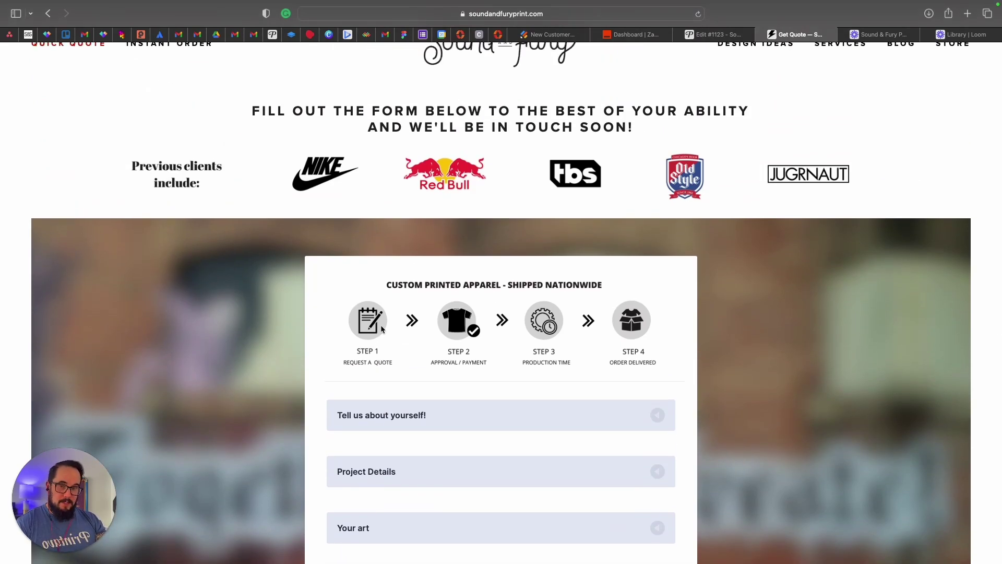
pyautogui.scroll(-1, 361, 274)
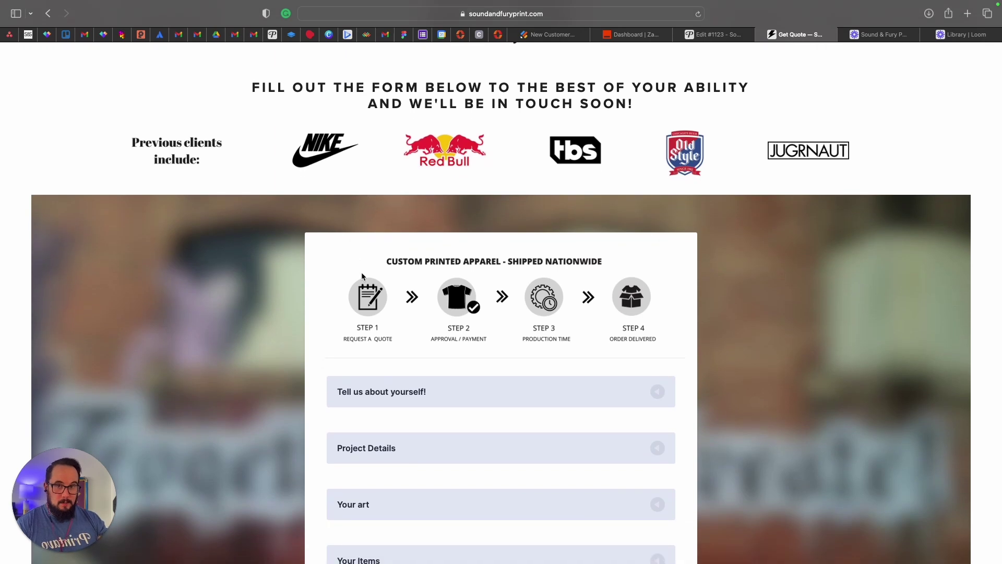